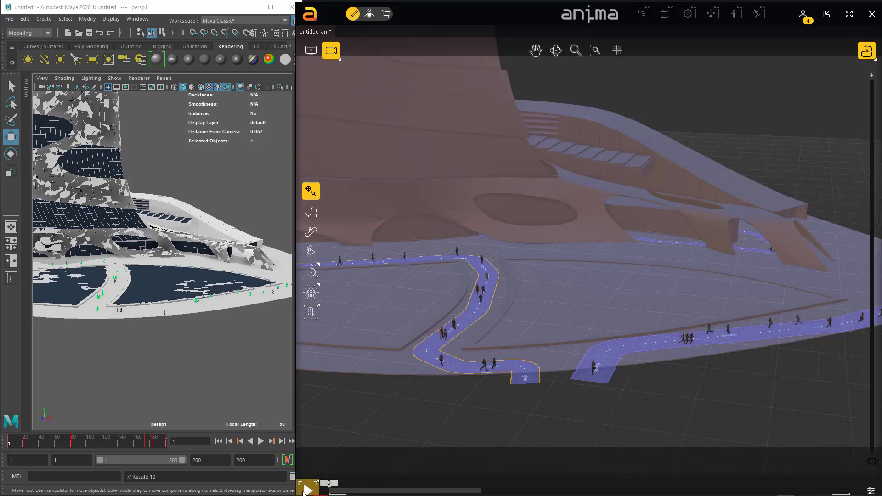
- Play the crowd animation in Anima
{"action": "left_click", "coordinate": [305, 490]}
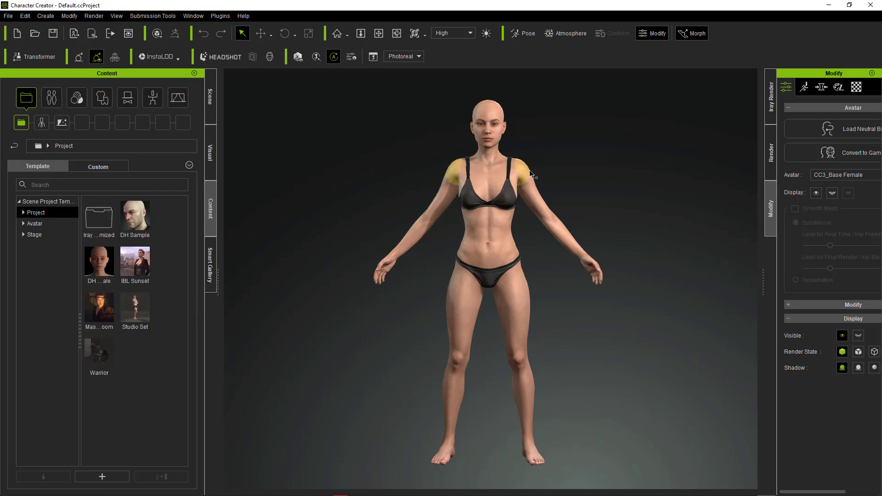
- Switch to Character Creator, view the avatar from an angle and list the full-body avatar presets in the actor library
{"action": "scroll", "coordinate": [551, 266], "scroll_direction": "up", "scroll_amount": 3}
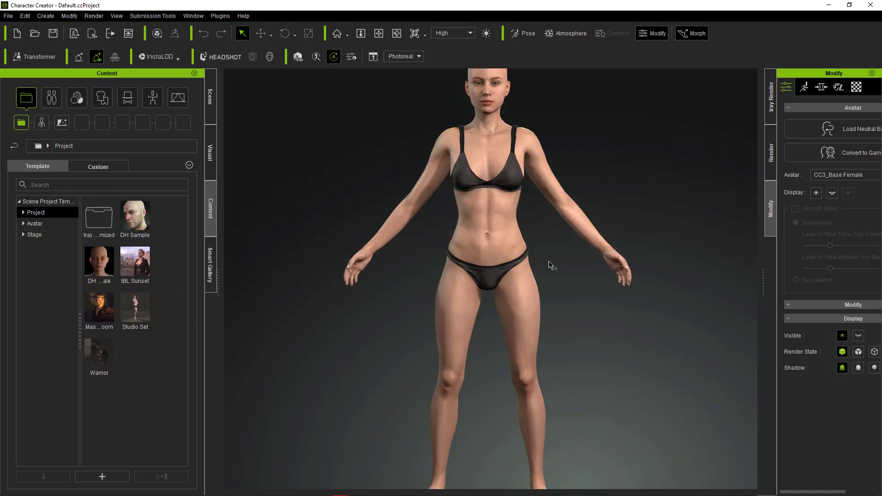
{"action": "right_click_drag", "start_coordinate": [649, 339], "coordinate": [558, 317]}
{"action": "scroll", "coordinate": [558, 317], "scroll_direction": "down", "scroll_amount": 3}
{"action": "left_click", "coordinate": [52, 97]}
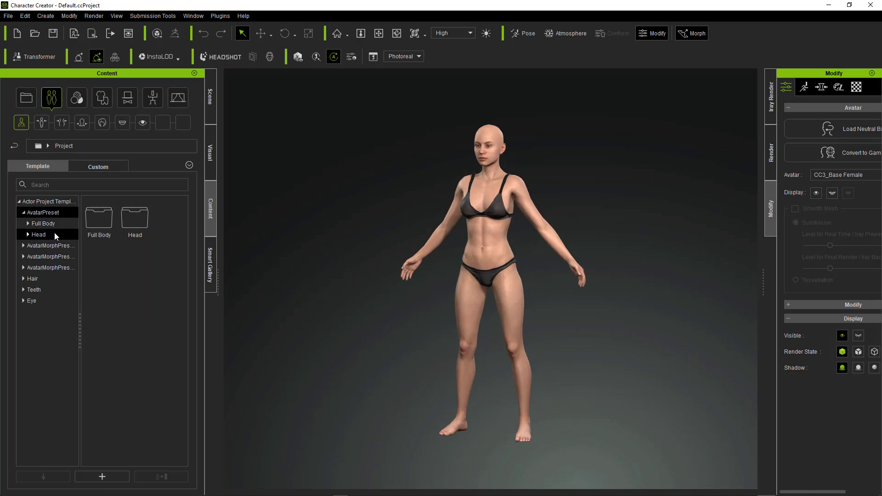
{"action": "left_click", "coordinate": [46, 223]}
{"action": "scroll", "coordinate": [390, 271], "scroll_direction": "up", "scroll_amount": 2}
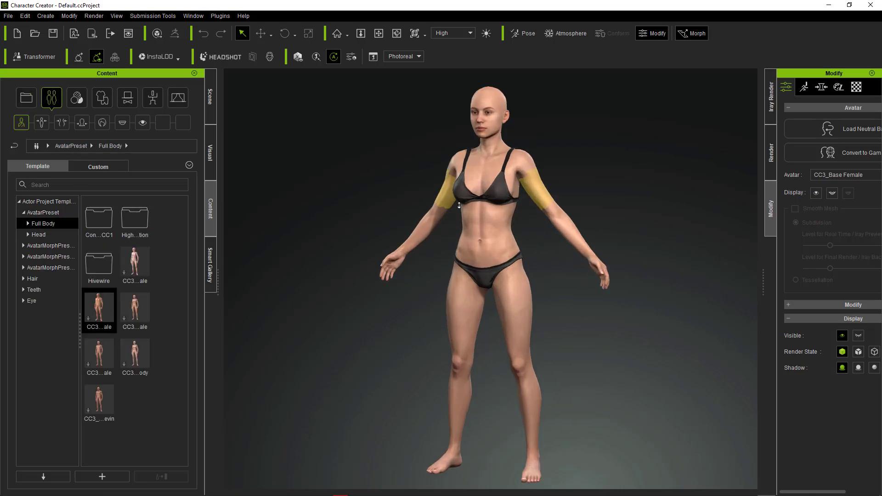
- Find the full-body morph presets and apply Heavy Female to the avatar
{"action": "left_click", "coordinate": [32, 235]}
{"action": "left_click", "coordinate": [37, 246]}
{"action": "left_click", "coordinate": [23, 246]}
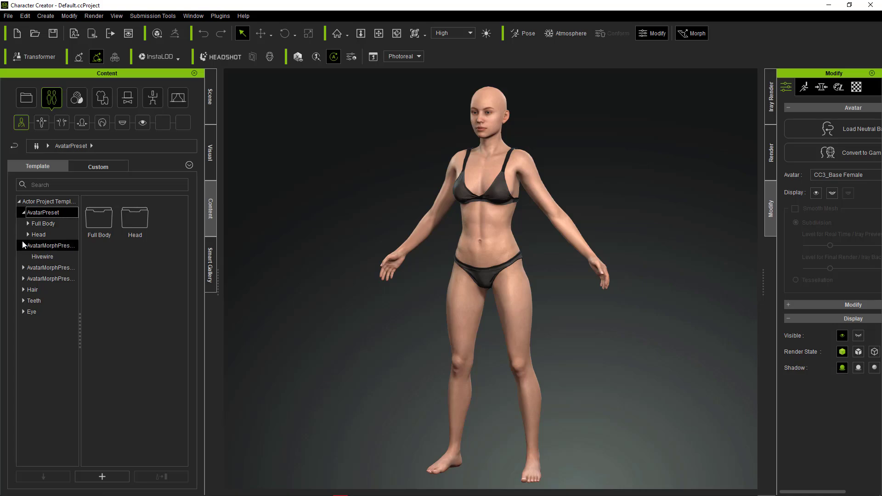
{"action": "left_click", "coordinate": [46, 267]}
{"action": "left_click", "coordinate": [36, 245]}
{"action": "double_click", "coordinate": [99, 441]}
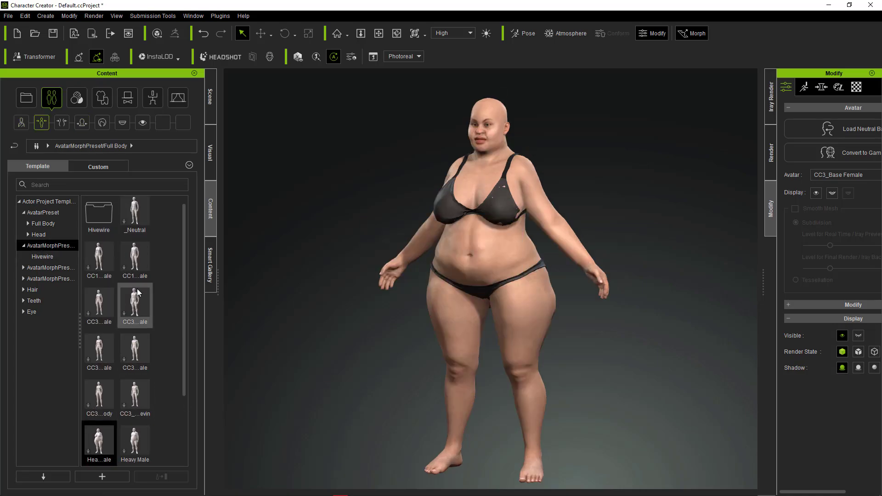
- Try the muscular CC3 male full-body morph and return the avatar to a CC3 female shape
{"action": "double_click", "coordinate": [137, 303]}
{"action": "scroll", "coordinate": [129, 322], "scroll_direction": "down", "scroll_amount": 2}
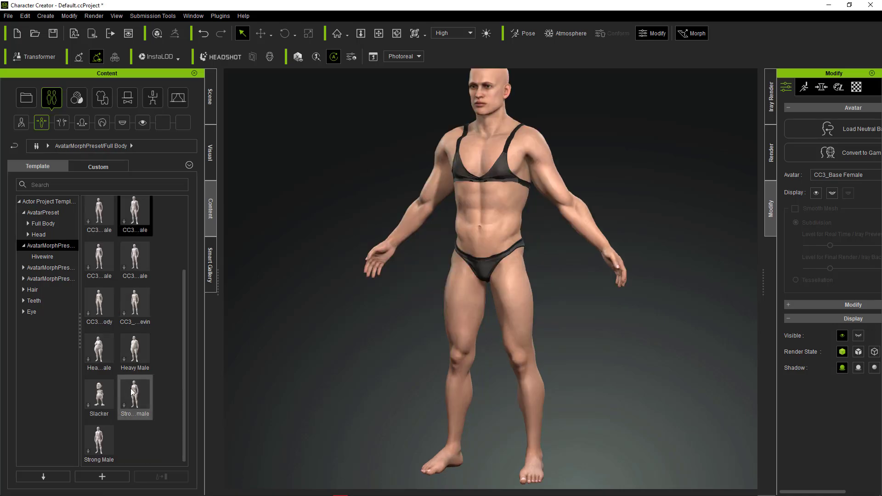
{"action": "scroll", "coordinate": [115, 299], "scroll_direction": "up", "scroll_amount": 3}
{"action": "double_click", "coordinate": [106, 275]}
{"action": "double_click", "coordinate": [109, 342]}
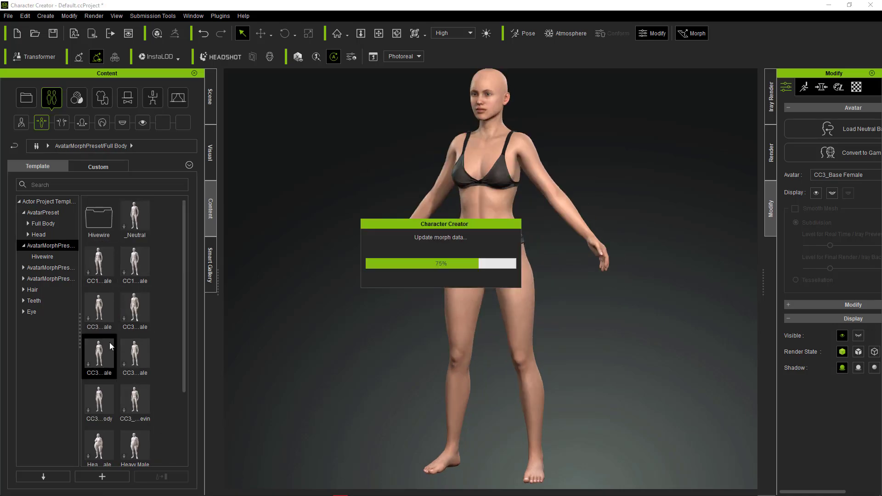
- Apply the Strong Female full-body morph and reset the body shape with the _Neutral preset
{"action": "scroll", "coordinate": [127, 454], "scroll_direction": "down", "scroll_amount": 3}
{"action": "double_click", "coordinate": [135, 394]}
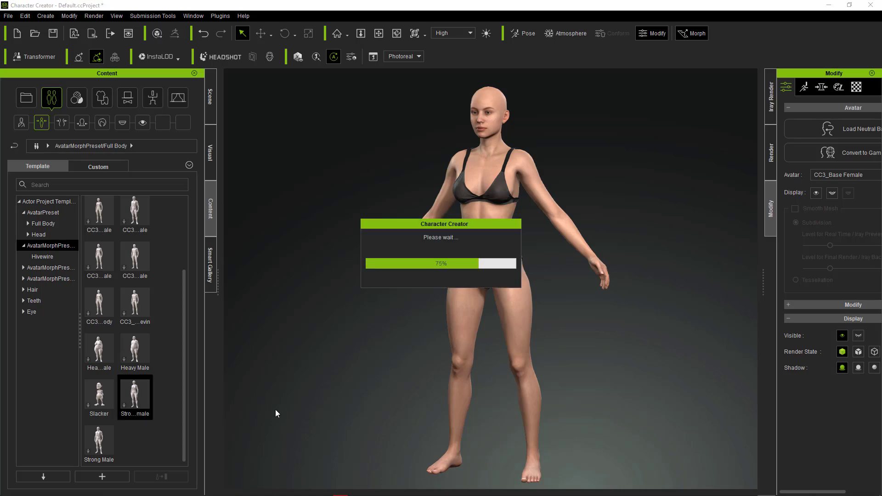
{"action": "scroll", "coordinate": [133, 457], "scroll_direction": "up", "scroll_amount": 3}
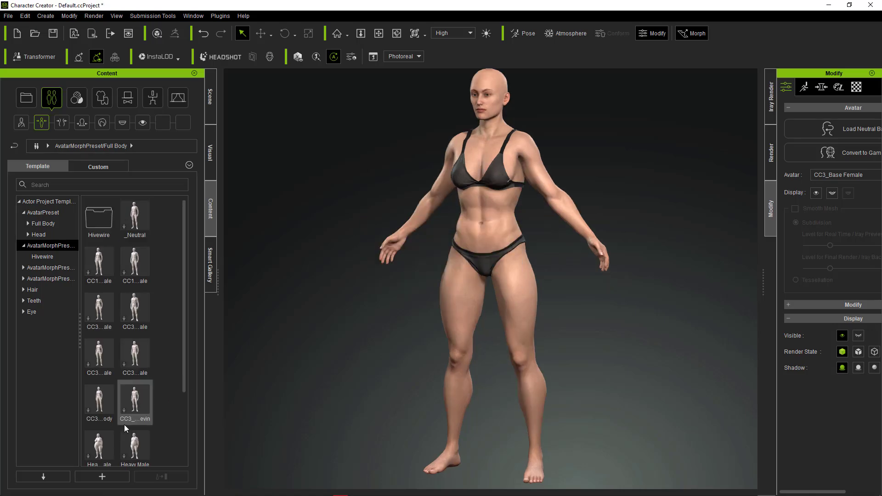
{"action": "double_click", "coordinate": [133, 220]}
- Apply the Heavy Female full-body morph and replace it with the muscular CC3 male preset
{"action": "double_click", "coordinate": [98, 443]}
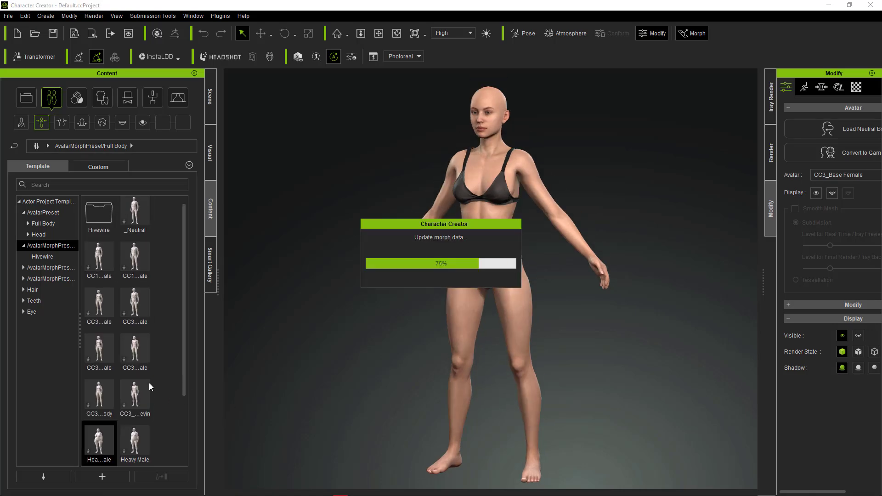
{"action": "scroll", "coordinate": [138, 292], "scroll_direction": "down", "scroll_amount": 1}
{"action": "double_click", "coordinate": [138, 302]}
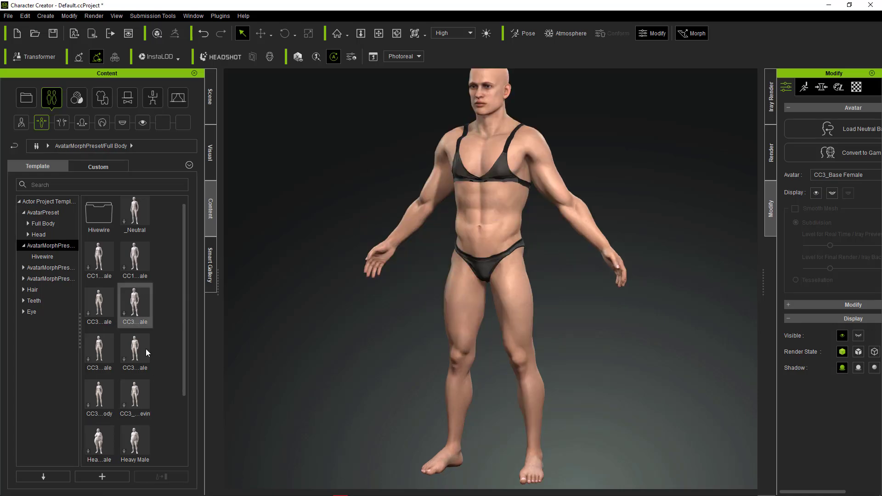
- Return the avatar to a CC1 and CC3 female full-body shape and apply the Strong Female morph
{"action": "scroll", "coordinate": [118, 270], "scroll_direction": "up", "scroll_amount": 1}
{"action": "double_click", "coordinate": [114, 270]}
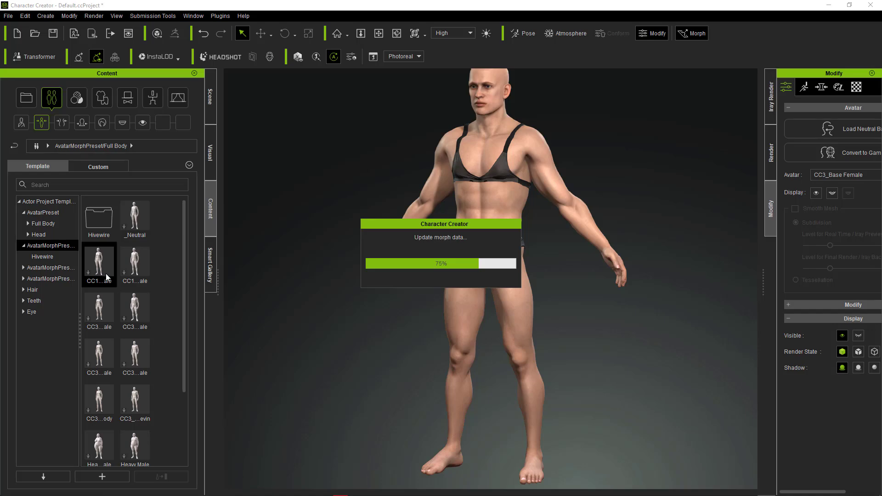
{"action": "double_click", "coordinate": [109, 342]}
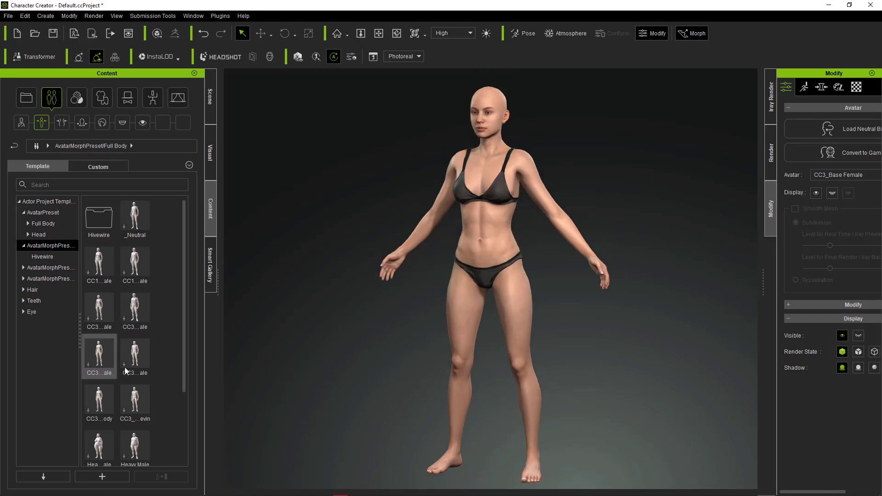
{"action": "scroll", "coordinate": [134, 459], "scroll_direction": "down", "scroll_amount": 2}
{"action": "double_click", "coordinate": [135, 394]}
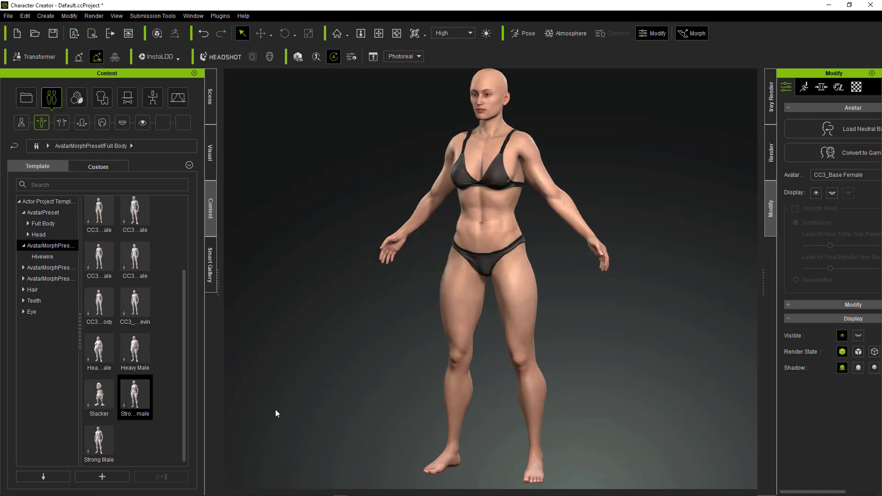
- Reset the avatar with the _Neutral full-body morph and apply the first CC1 full-body preset
{"action": "scroll", "coordinate": [134, 363], "scroll_direction": "up", "scroll_amount": 2}
{"action": "double_click", "coordinate": [134, 221]}
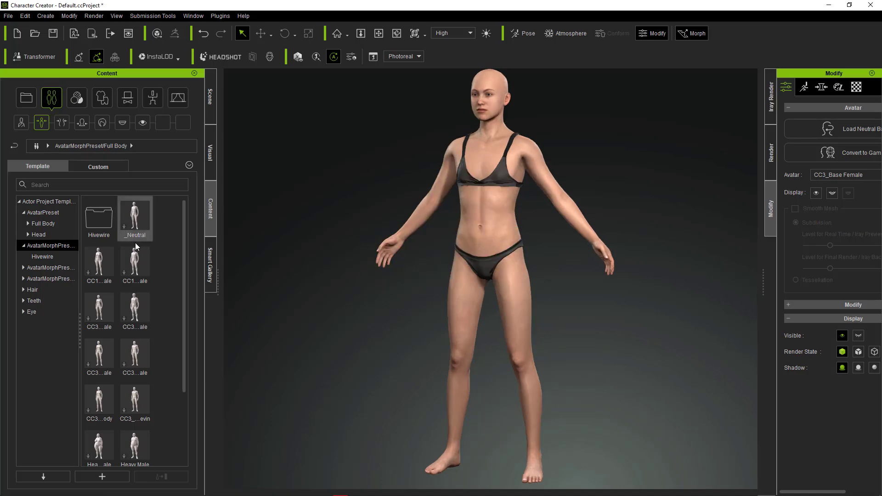
{"action": "double_click", "coordinate": [99, 262]}
- Look through the Hivewire morphs and apply the Female_C head morph preset to the avatar
{"action": "left_click", "coordinate": [42, 257]}
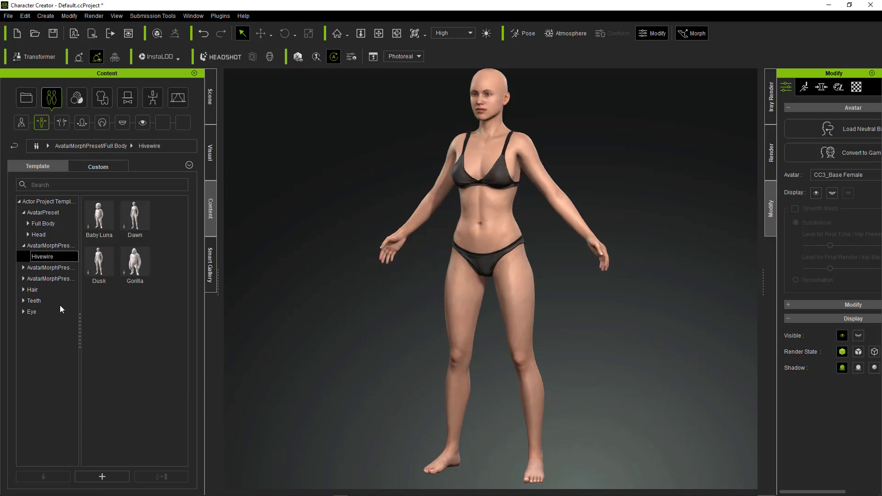
{"action": "left_click", "coordinate": [24, 267]}
{"action": "scroll", "coordinate": [143, 404], "scroll_direction": "down", "scroll_amount": 5}
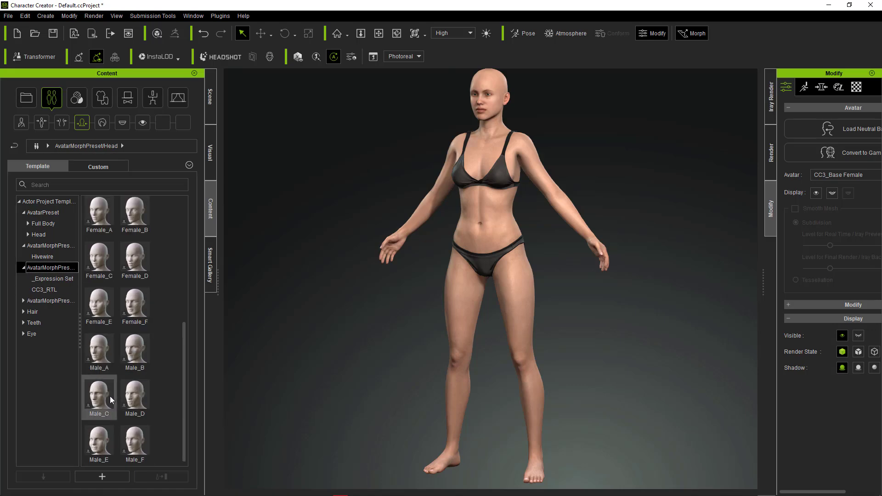
{"action": "double_click", "coordinate": [111, 257]}
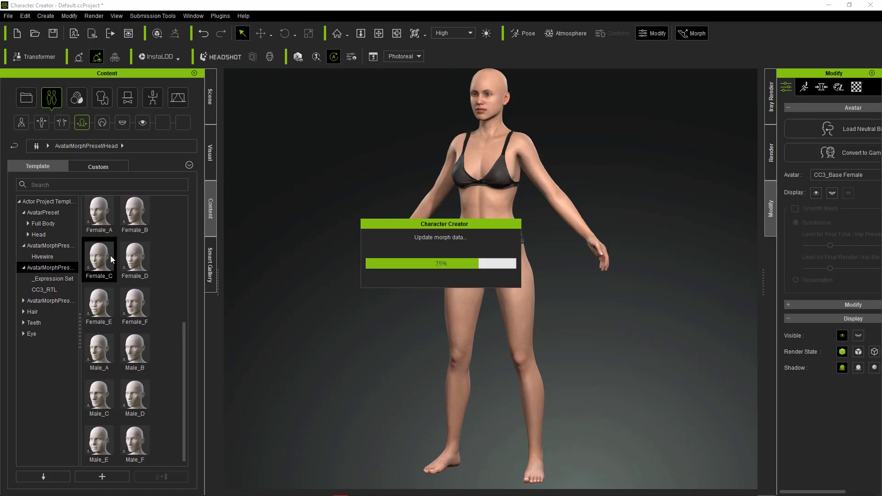
- Try a muscular body morph and set the avatar's body to the CC3 female body preset
{"action": "left_click", "coordinate": [32, 301]}
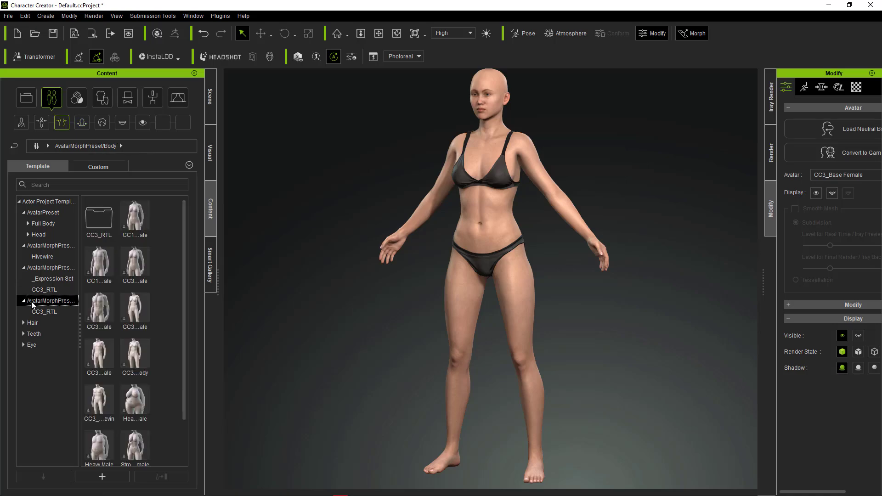
{"action": "double_click", "coordinate": [134, 354]}
{"action": "double_click", "coordinate": [134, 262]}
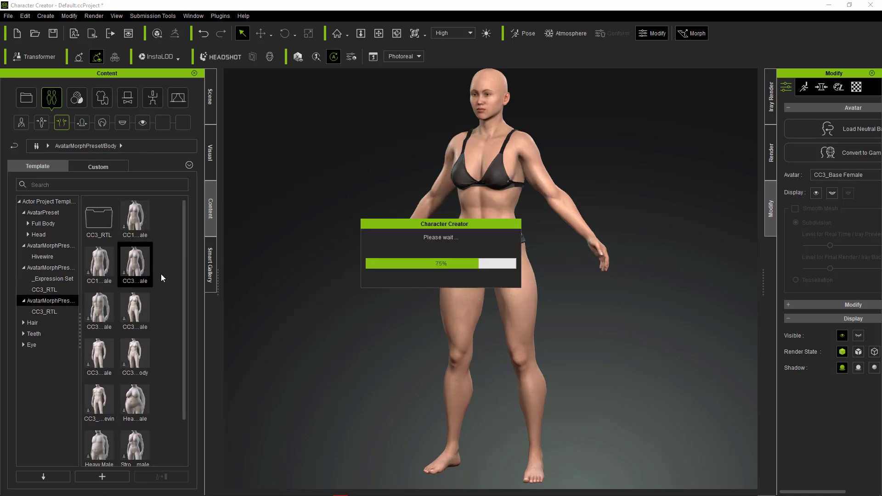
- Add the Short Hair preset to the avatar's head
{"action": "scroll", "coordinate": [465, 238], "scroll_direction": "up", "scroll_amount": 5}
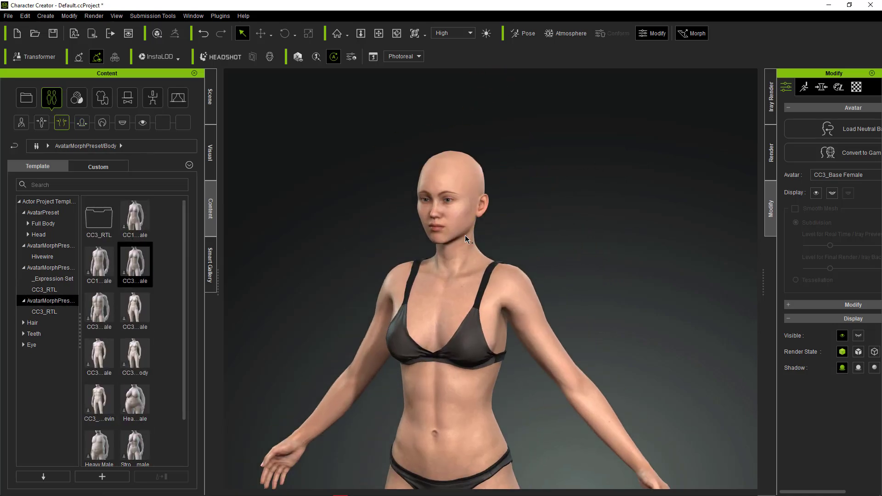
{"action": "left_click", "coordinate": [37, 324]}
{"action": "double_click", "coordinate": [135, 372]}
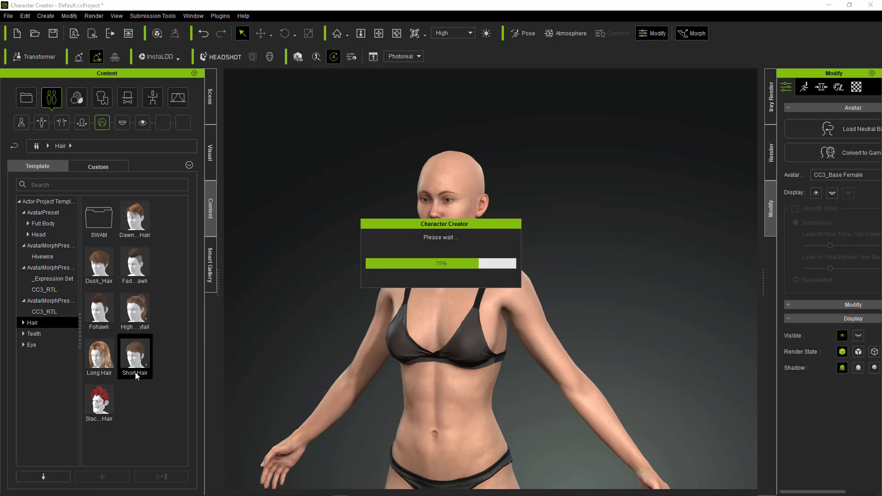
{"action": "left_click", "coordinate": [375, 281]}
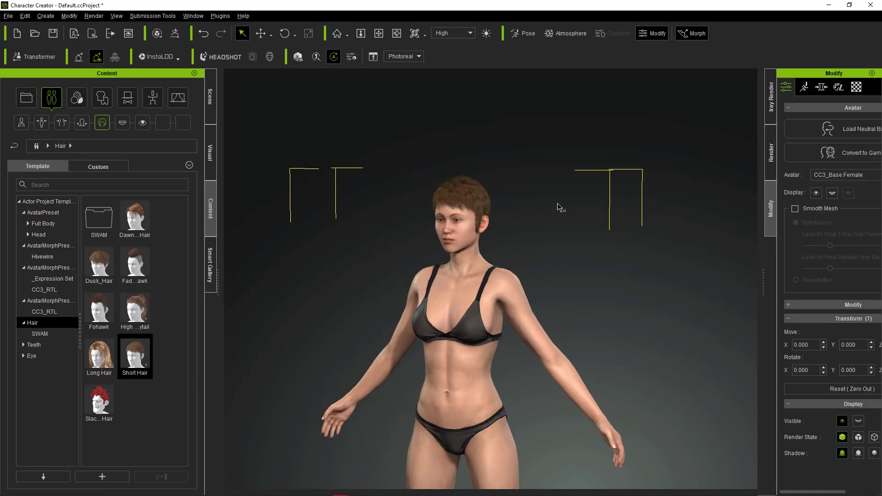
{"action": "scroll", "coordinate": [532, 262], "scroll_direction": "up", "scroll_amount": 3}
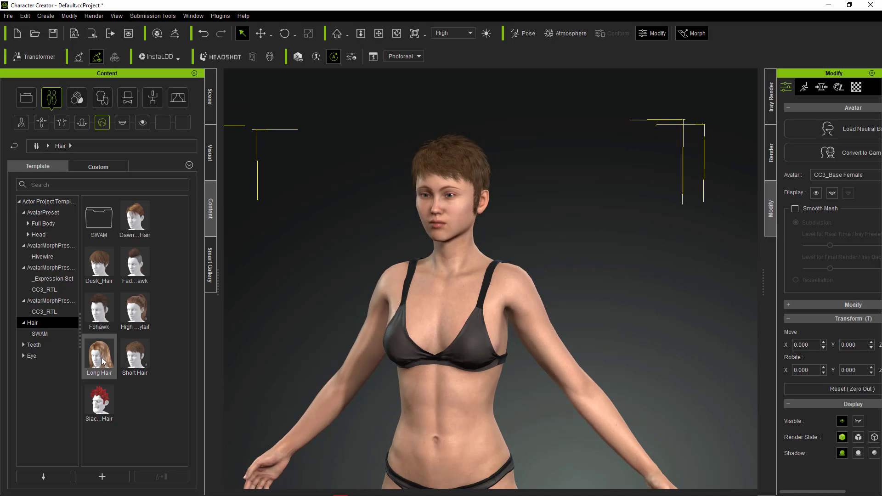
- Replace the avatar's hair with the high ponytail preset and widen the modification settings area
{"action": "double_click", "coordinate": [135, 309]}
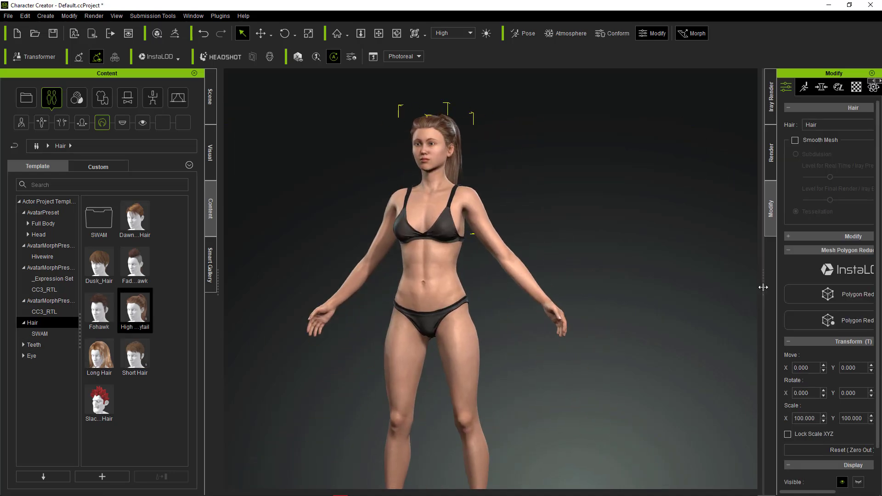
{"action": "left_click_drag", "start_coordinate": [763, 288], "coordinate": [565, 264]}
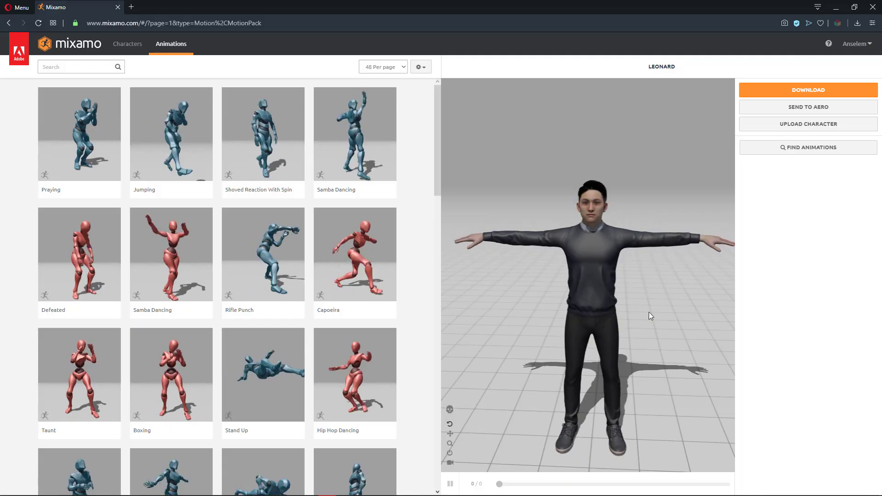
- Switch to Mixamo and download the Leonard character in FBX format with the T-pose
{"action": "left_click", "coordinate": [808, 90]}
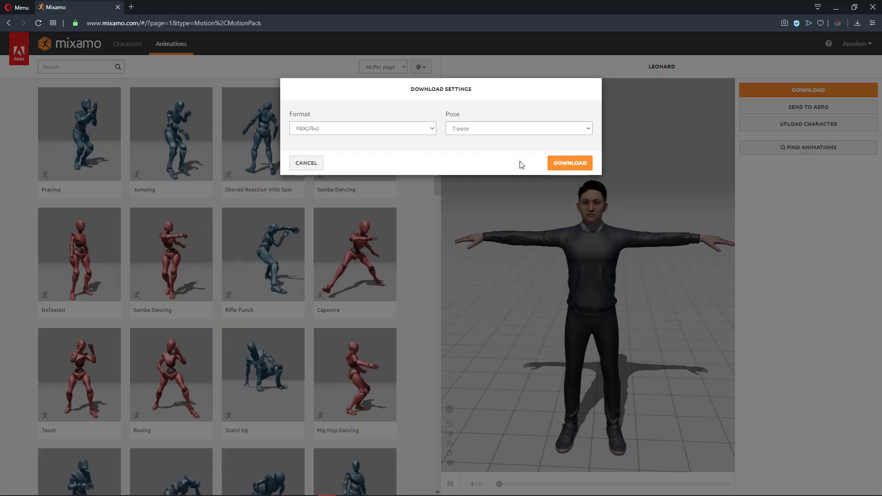
{"action": "left_click", "coordinate": [568, 163]}
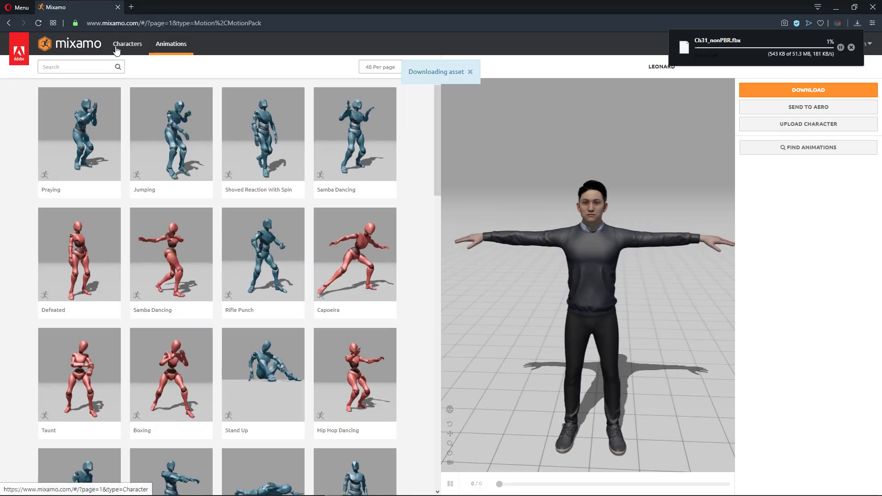
- Browse the Mixamo character library and load the Elizabeth character
{"action": "left_click", "coordinate": [124, 44]}
{"action": "scroll", "coordinate": [231, 223], "scroll_direction": "down", "scroll_amount": 10}
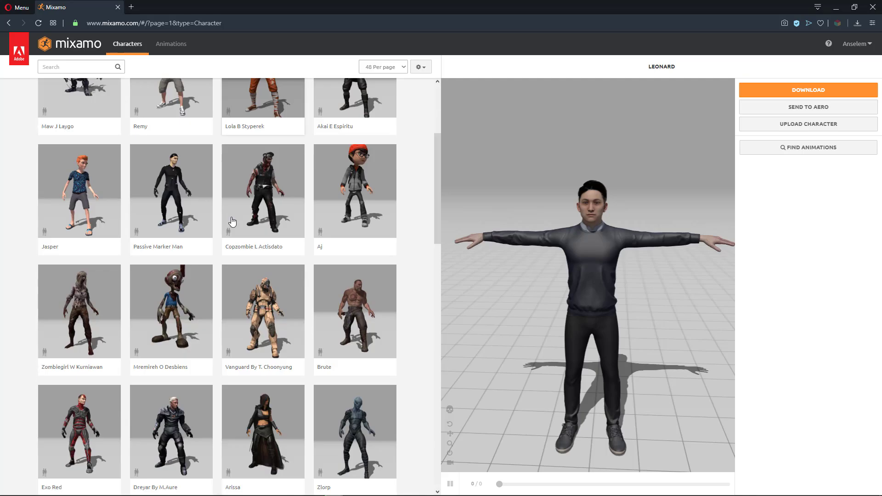
{"action": "left_click", "coordinate": [246, 246]}
{"action": "left_click", "coordinate": [237, 172]}
{"action": "key", "text": "Return"}
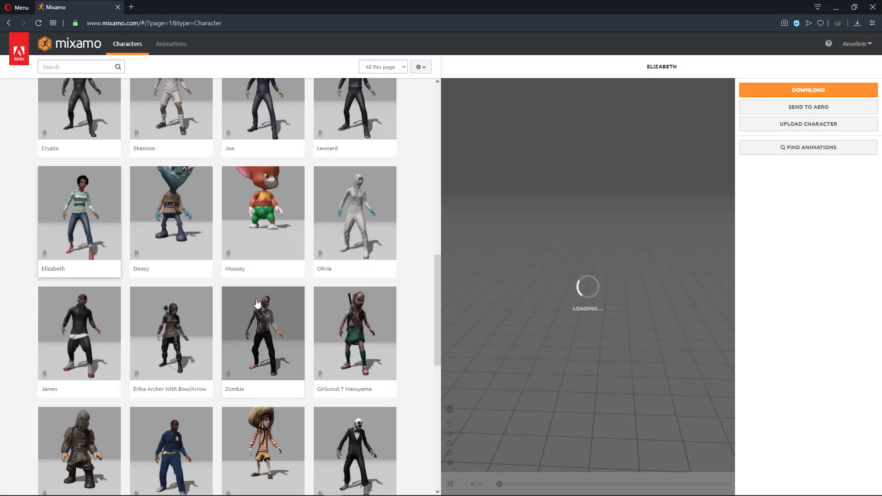
- Load the Yaku J Ignite character and inspect it from different angles
{"action": "scroll", "coordinate": [257, 303], "scroll_direction": "down", "scroll_amount": 5}
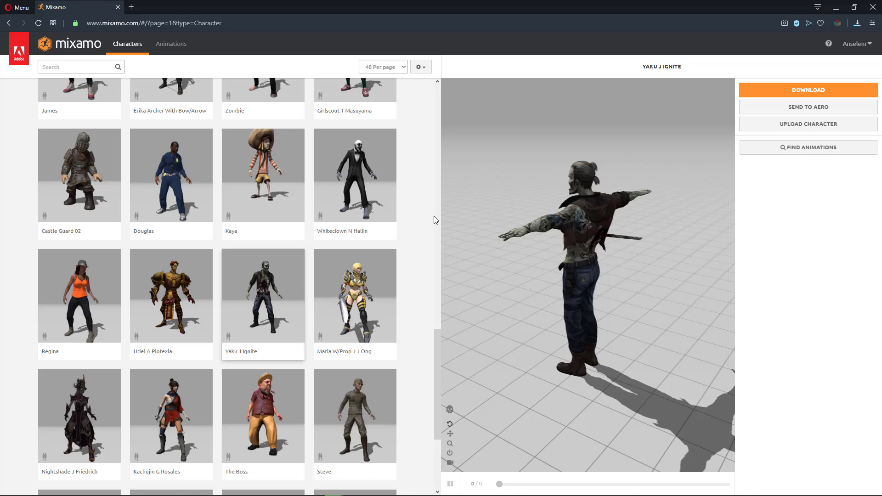
{"action": "left_click_drag", "start_coordinate": [460, 225], "coordinate": [527, 241]}
{"action": "scroll", "coordinate": [587, 261], "scroll_direction": "up", "scroll_amount": 3}
{"action": "mouse_move", "coordinate": [587, 261]}
{"action": "left_mouse_down"}
{"action": "mouse_move", "coordinate": [489, 252]}
{"action": "mouse_move", "coordinate": [574, 257]}
{"action": "left_mouse_up"}
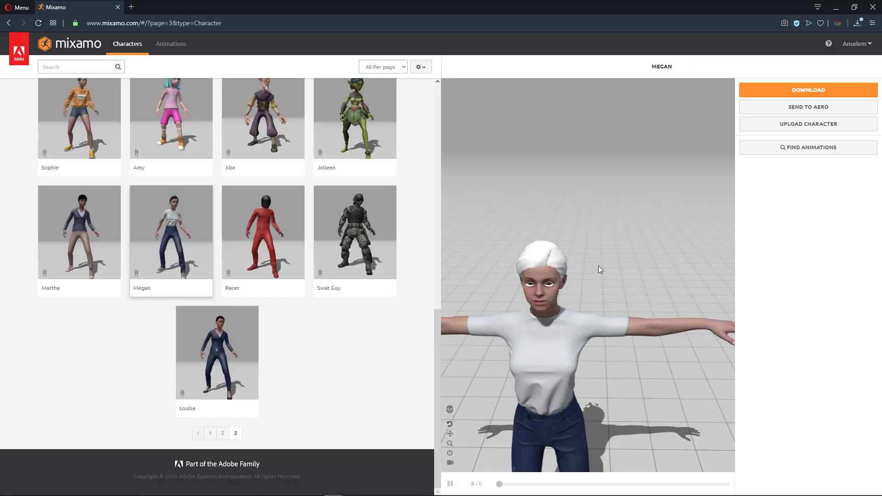
- Inspect the Megan character from several angles and show the list of available animations
{"action": "scroll", "coordinate": [598, 265], "scroll_direction": "up", "scroll_amount": 5}
{"action": "left_click_drag", "start_coordinate": [616, 271], "coordinate": [613, 304]}
{"action": "scroll", "coordinate": [618, 246], "scroll_direction": "down", "scroll_amount": 5}
{"action": "scroll", "coordinate": [583, 269], "scroll_direction": "up", "scroll_amount": 3}
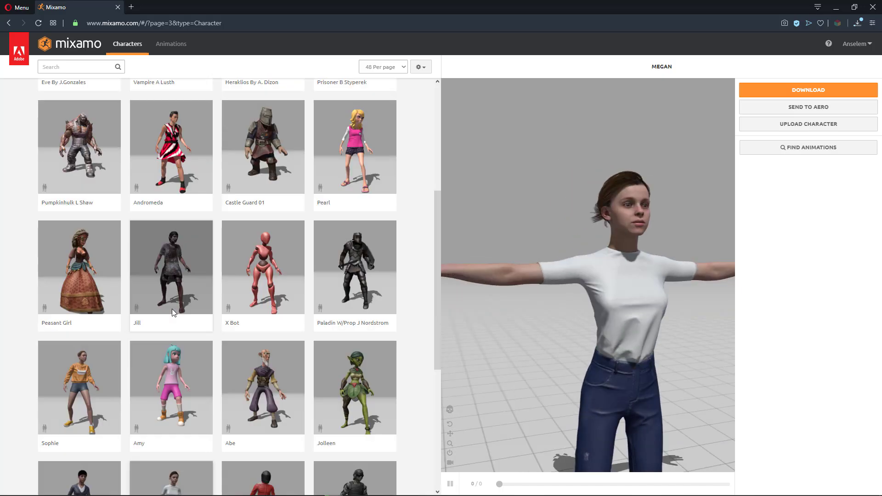
{"action": "left_click", "coordinate": [171, 44]}
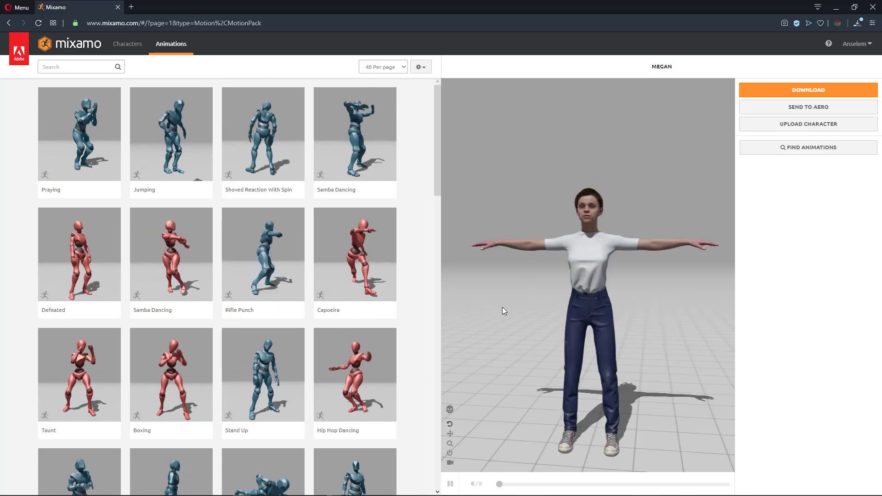
- Return to the Mixamo character library and look through the available characters across its pages
{"action": "left_click", "coordinate": [127, 45]}
{"action": "scroll", "coordinate": [234, 252], "scroll_direction": "down", "scroll_amount": 15}
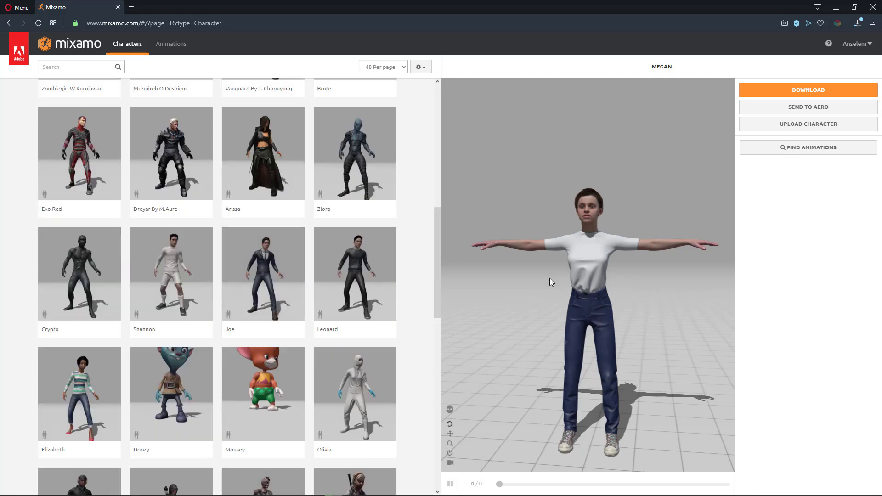
{"action": "left_click_drag", "start_coordinate": [549, 278], "coordinate": [635, 271]}
{"action": "left_click", "coordinate": [354, 273]}
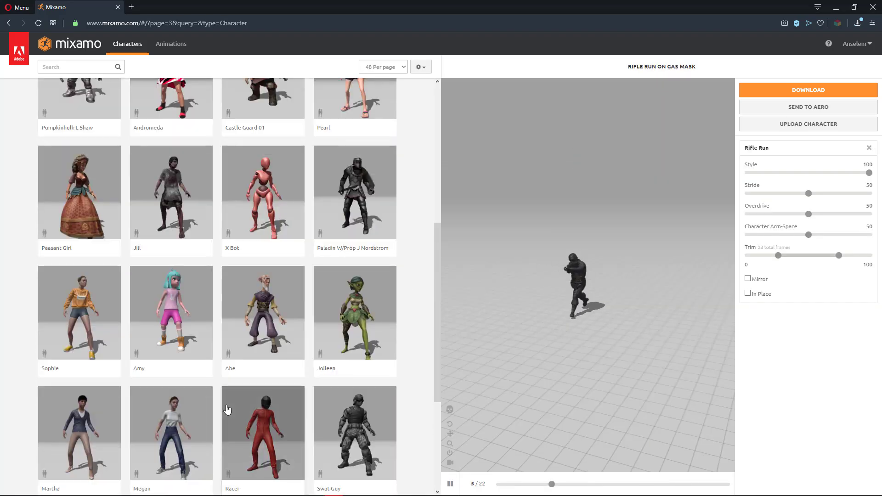
{"action": "scroll", "coordinate": [227, 410], "scroll_direction": "down", "scroll_amount": 5}
{"action": "left_click", "coordinate": [207, 481]}
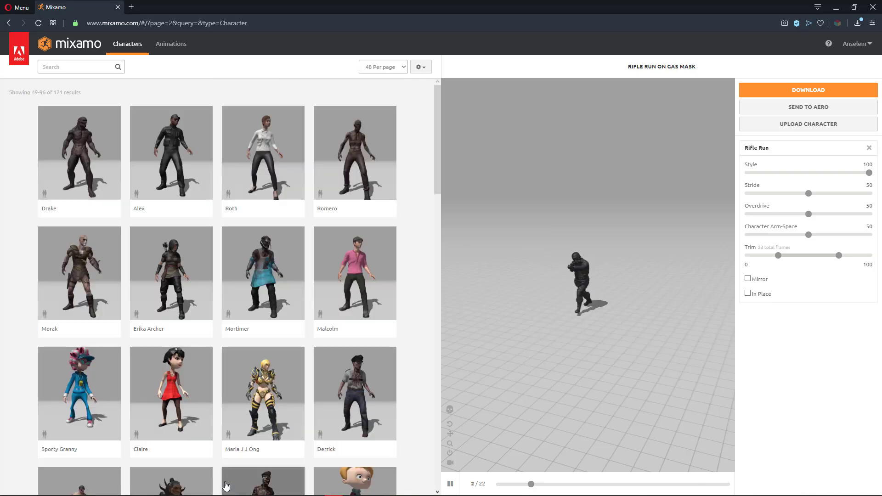
{"action": "scroll", "coordinate": [248, 443], "scroll_direction": "down", "scroll_amount": 8}
{"action": "scroll", "coordinate": [248, 443], "scroll_direction": "down", "scroll_amount": 5}
{"action": "left_click", "coordinate": [79, 257]}
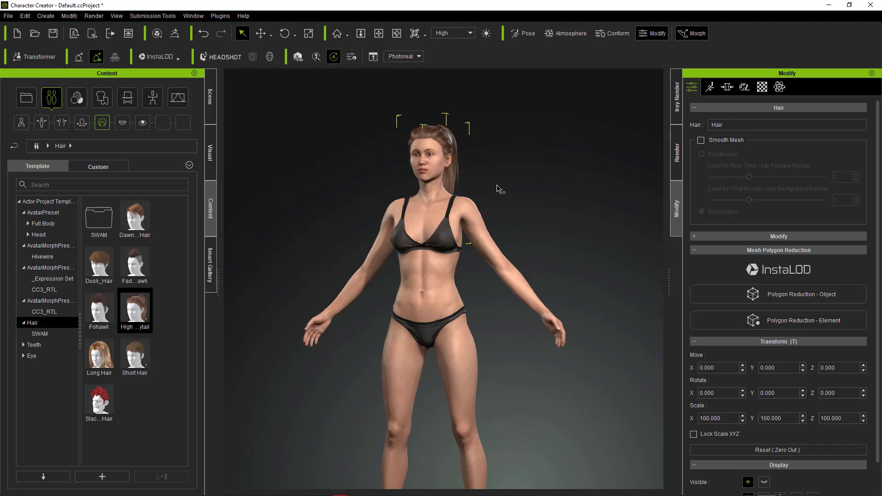
- Switch to Character Creator and dress the avatar in the Boxers_F underwear and the Camisole shirt
{"action": "middle_click_drag", "start_coordinate": [550, 236], "coordinate": [524, 228]}
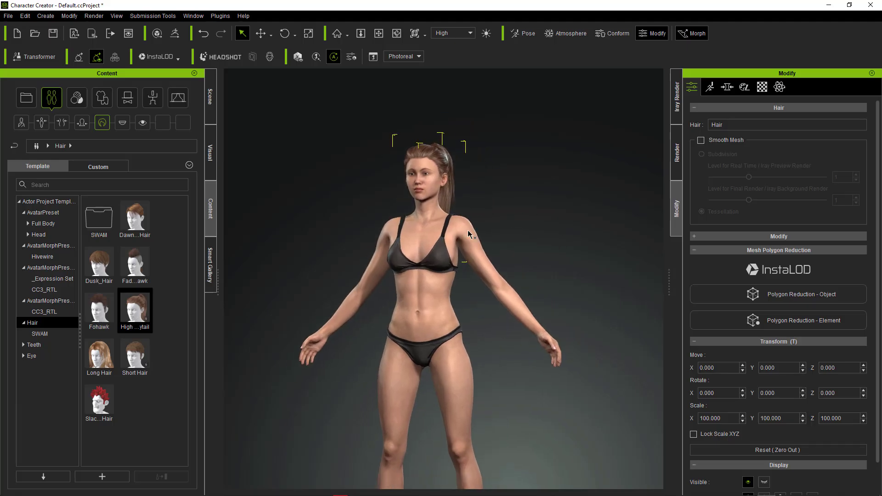
{"action": "right_click_drag", "start_coordinate": [581, 248], "coordinate": [618, 307]}
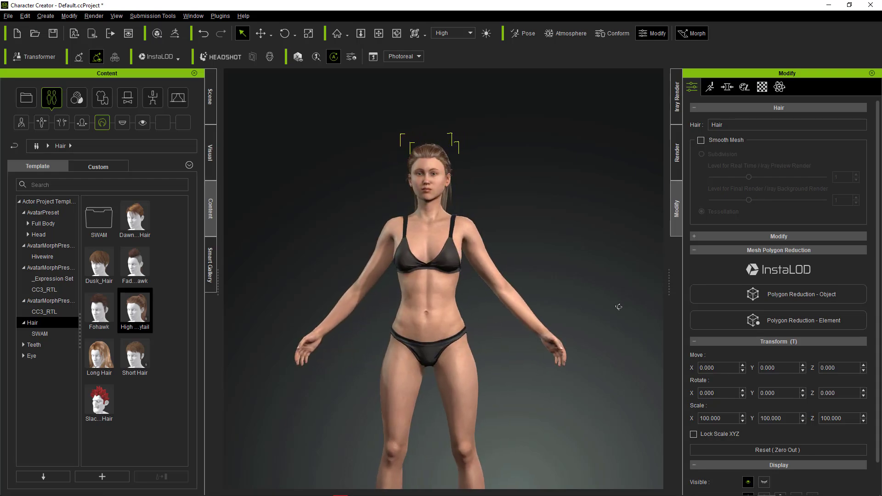
{"action": "left_click", "coordinate": [102, 98]}
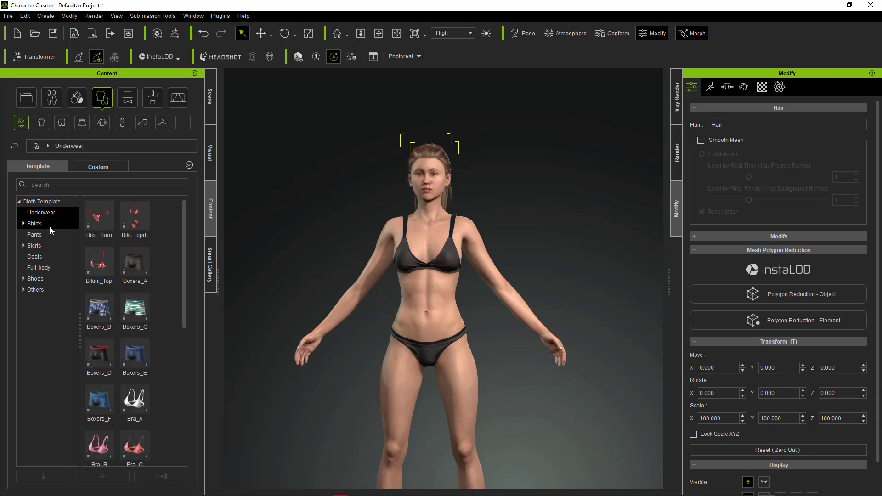
{"action": "mouse_move", "coordinate": [125, 396]}
{"action": "double_click", "coordinate": [105, 392]}
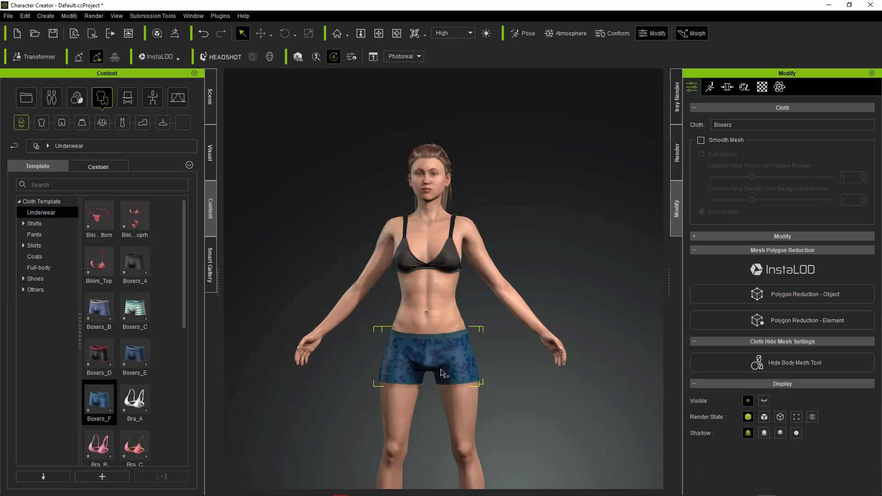
{"action": "left_click", "coordinate": [35, 224]}
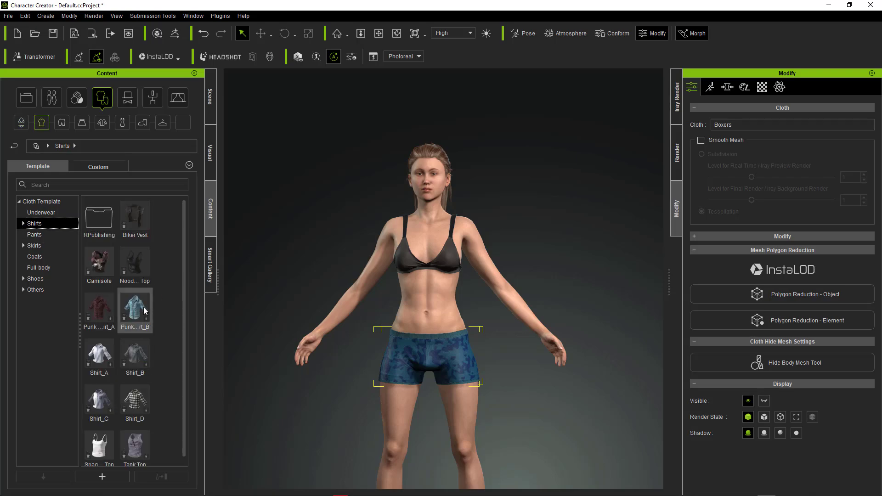
{"action": "double_click", "coordinate": [115, 266]}
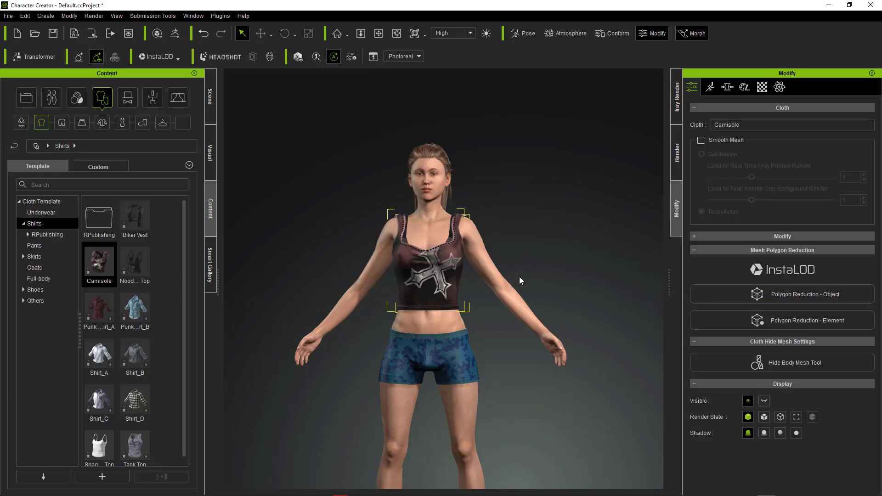
- Put the Boots_B shoes on the avatar and check the full outfit from different angles
{"action": "scroll", "coordinate": [517, 222], "scroll_direction": "down", "scroll_amount": 5}
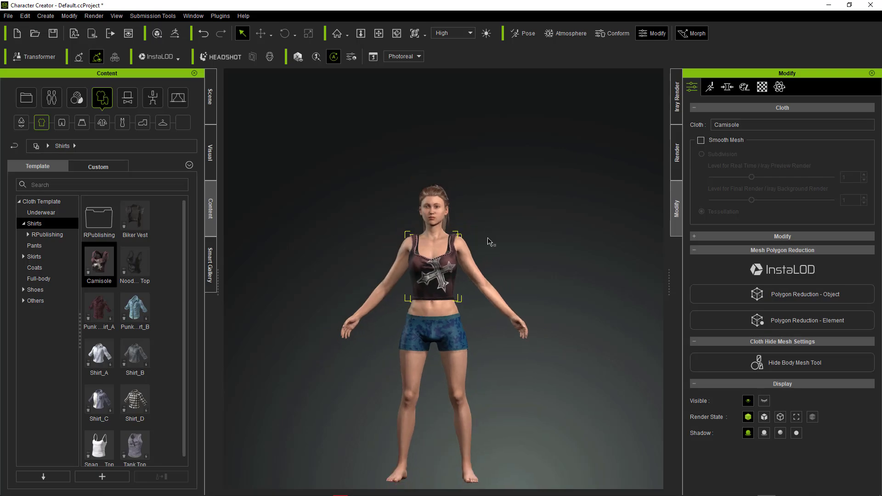
{"action": "scroll", "coordinate": [471, 276], "scroll_direction": "down", "scroll_amount": 2}
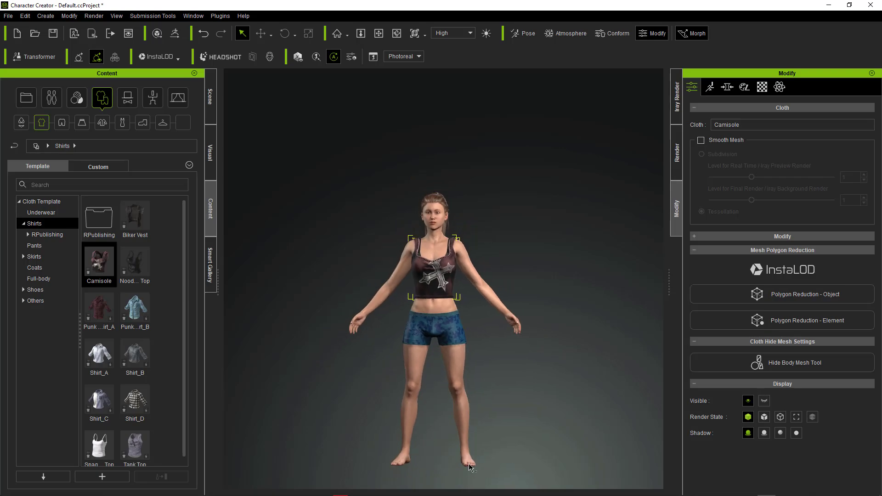
{"action": "left_click", "coordinate": [35, 289]}
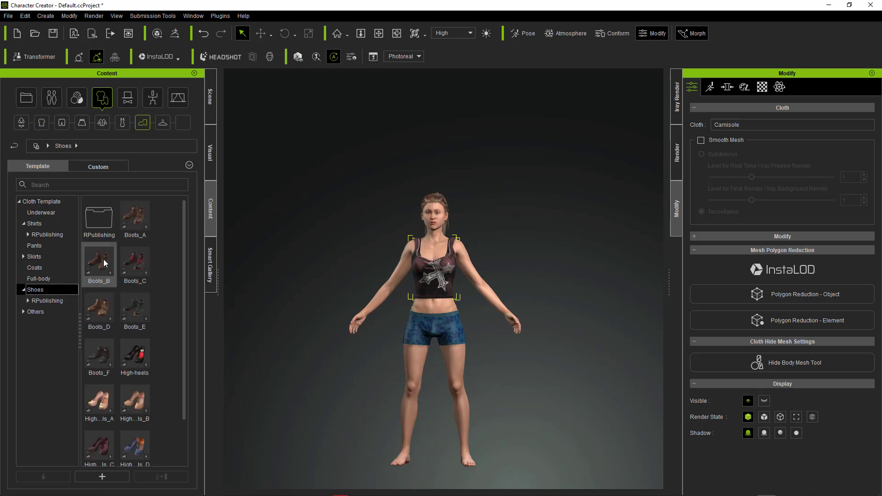
{"action": "left_click_drag", "start_coordinate": [103, 259], "coordinate": [450, 335]}
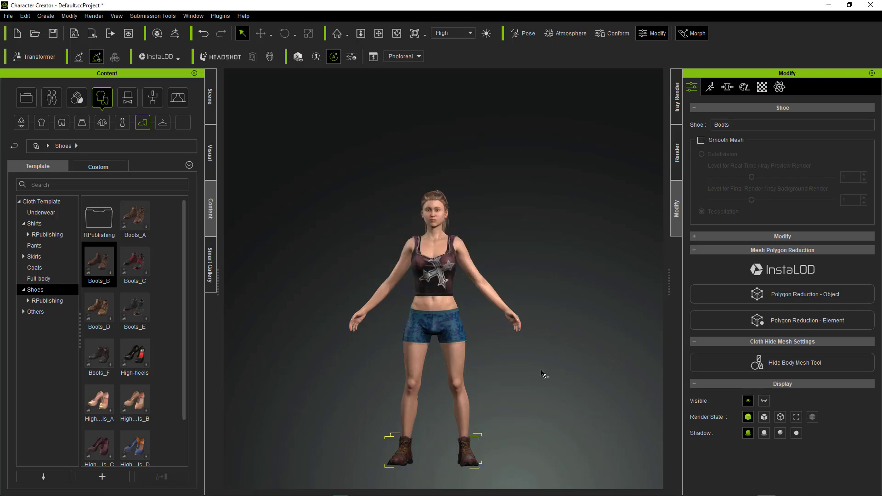
{"action": "right_click_drag", "start_coordinate": [561, 377], "coordinate": [69, 367]}
{"action": "right_click_drag", "start_coordinate": [321, 427], "coordinate": [680, 428]}
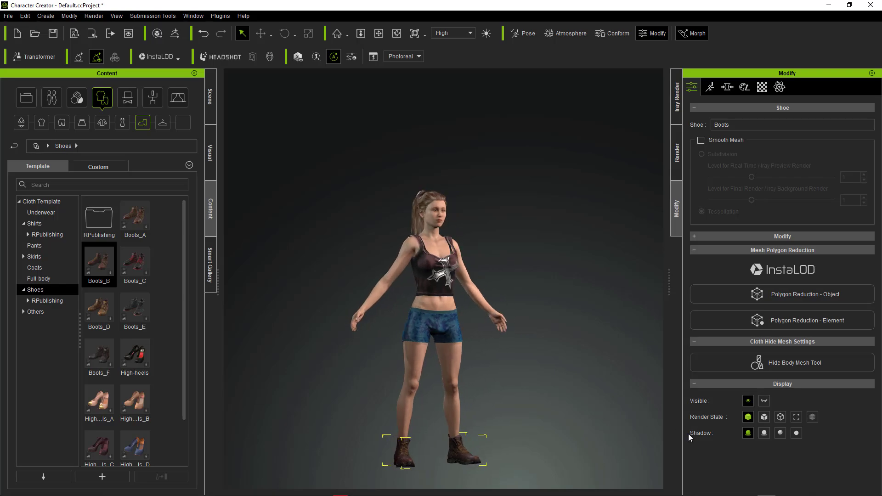
- Export the clothed character as FBX for the Maya preset with mesh and motion, embedded textures and hidden faces deleted
{"action": "left_click", "coordinate": [8, 16]}
{"action": "mouse_move", "coordinate": [55, 102]}
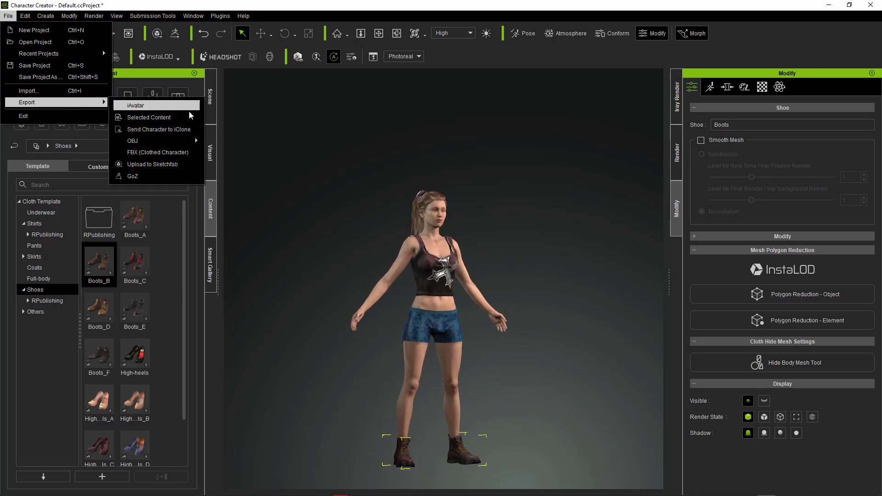
{"action": "left_click", "coordinate": [185, 152]}
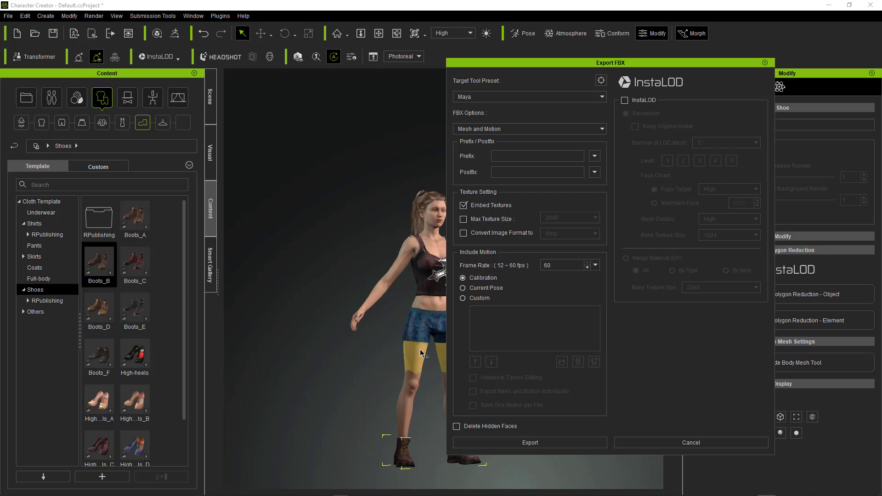
{"action": "left_click", "coordinate": [481, 425]}
{"action": "left_click", "coordinate": [542, 445]}
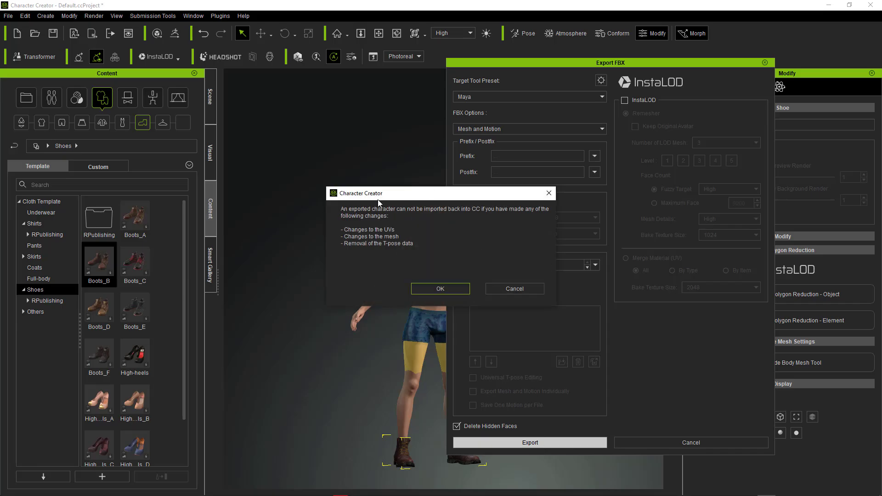
{"action": "left_click", "coordinate": [428, 288]}
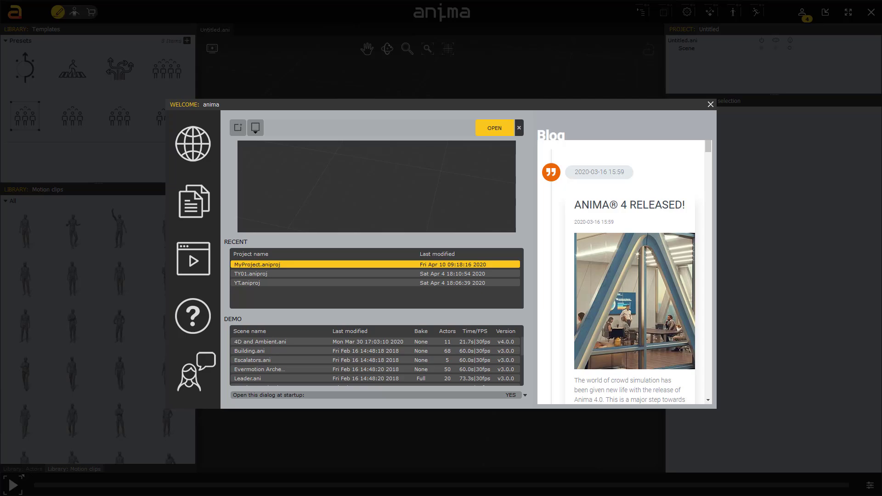
- Switch to Anima, create the project MyProject1 and open its Untitled.ani scene
{"action": "left_click", "coordinate": [238, 128]}
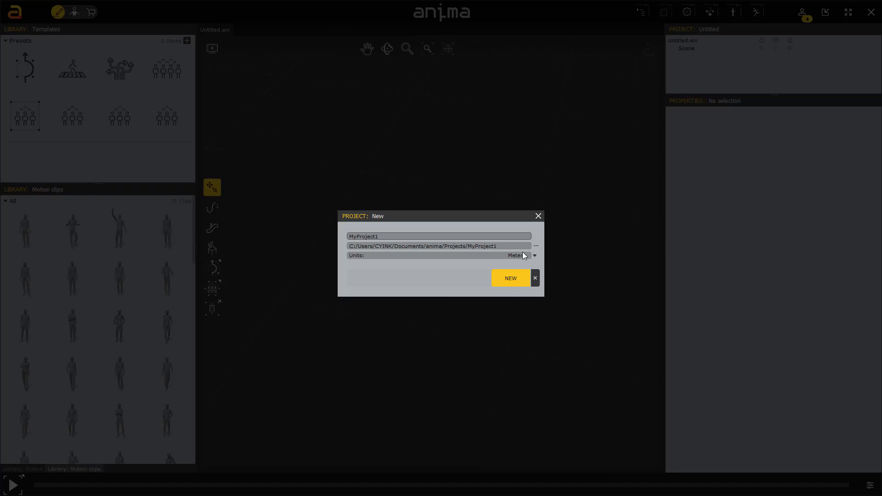
{"action": "left_click", "coordinate": [534, 256]}
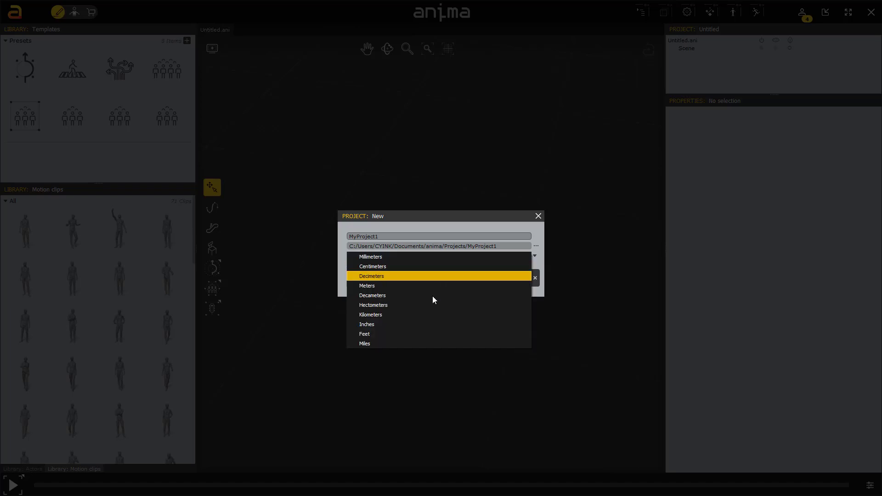
{"action": "left_click", "coordinate": [451, 223]}
{"action": "left_click", "coordinate": [511, 278]}
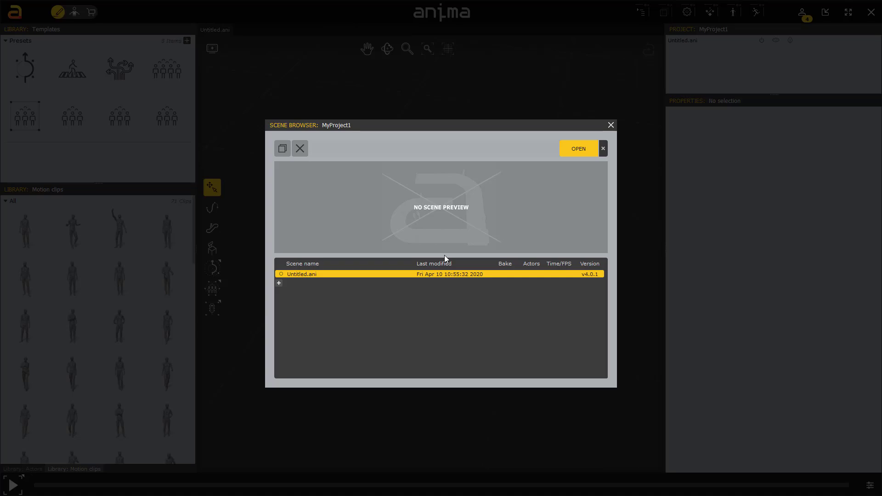
{"action": "left_click", "coordinate": [575, 152]}
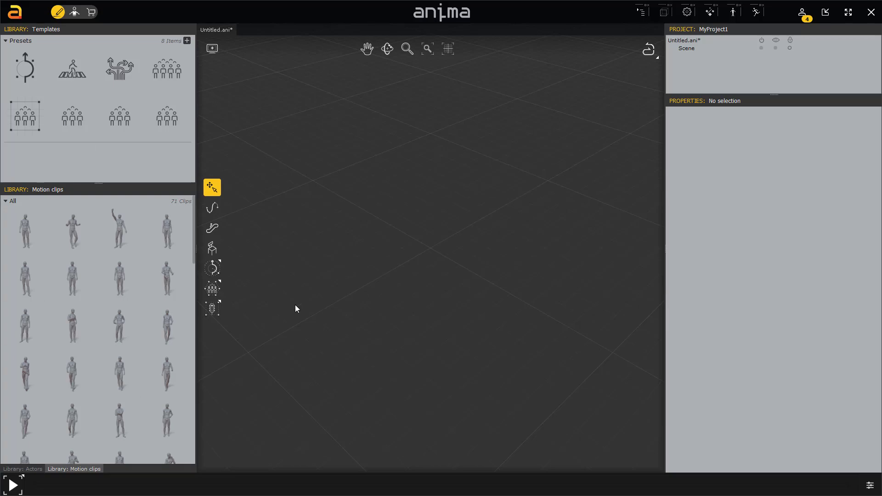
- Show the actors library and look through the rigged actors
{"action": "left_click", "coordinate": [35, 467]}
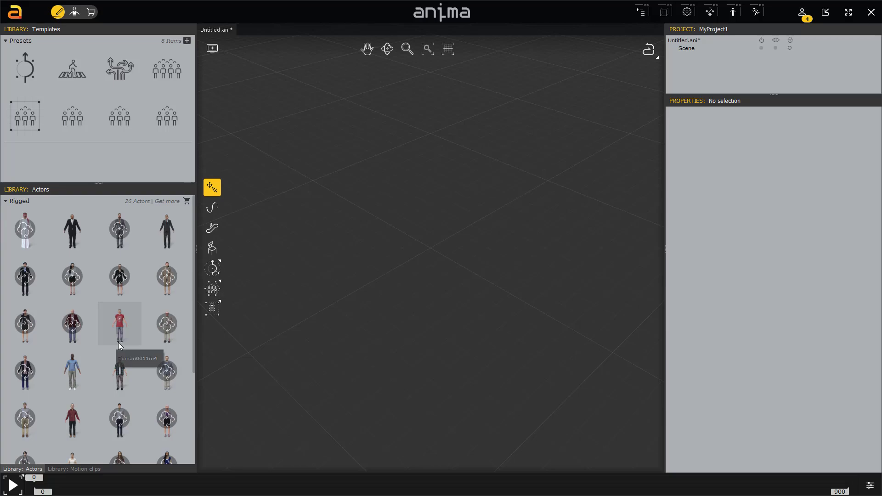
{"action": "scroll", "coordinate": [118, 347], "scroll_direction": "down", "scroll_amount": 3}
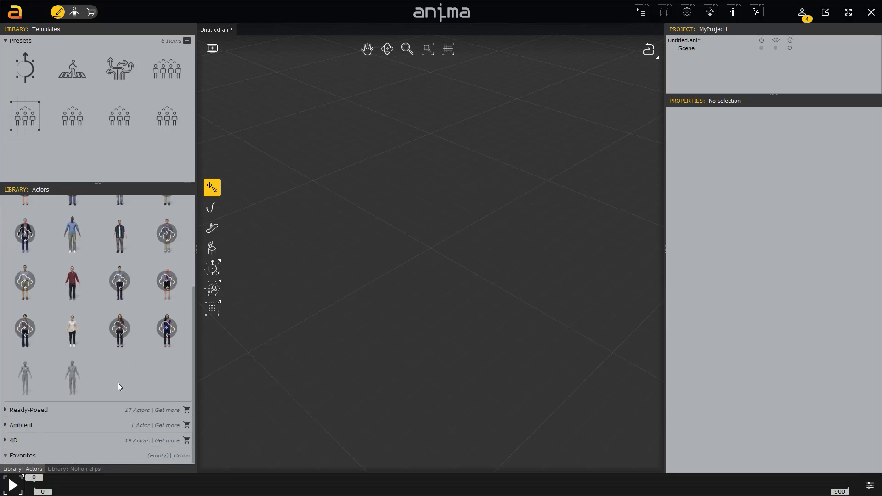
{"action": "scroll", "coordinate": [117, 382], "scroll_direction": "up", "scroll_amount": 3}
- Enter content editing mode and import H:/Babe_.Fbx as a project actor using the matching Reallusion_A skeleton preset
{"action": "mouse_move", "coordinate": [76, 32]}
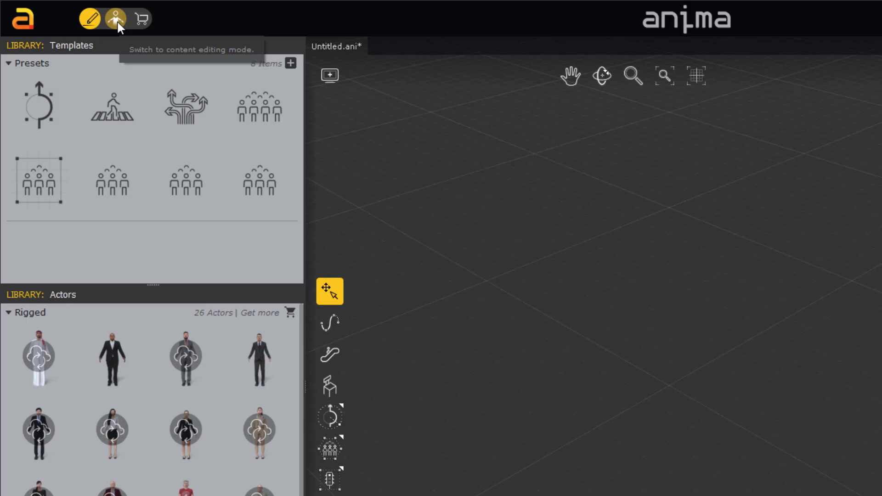
{"action": "left_click", "coordinate": [118, 22]}
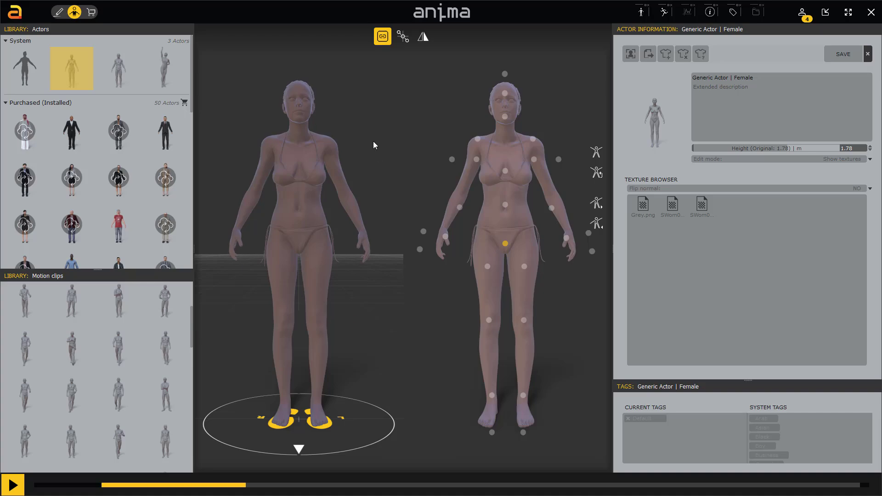
{"action": "scroll", "coordinate": [165, 208], "scroll_direction": "down", "scroll_amount": 3}
{"action": "scroll", "coordinate": [164, 209], "scroll_direction": "down", "scroll_amount": 5}
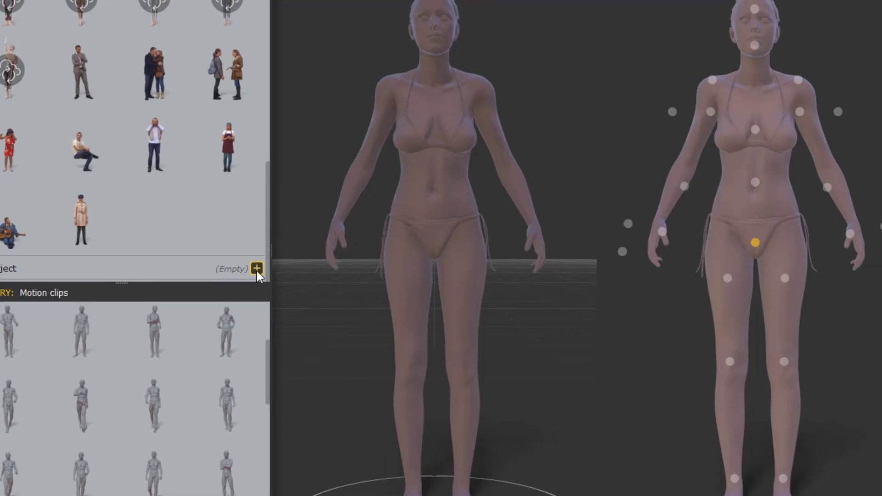
{"action": "left_click", "coordinate": [286, 267]}
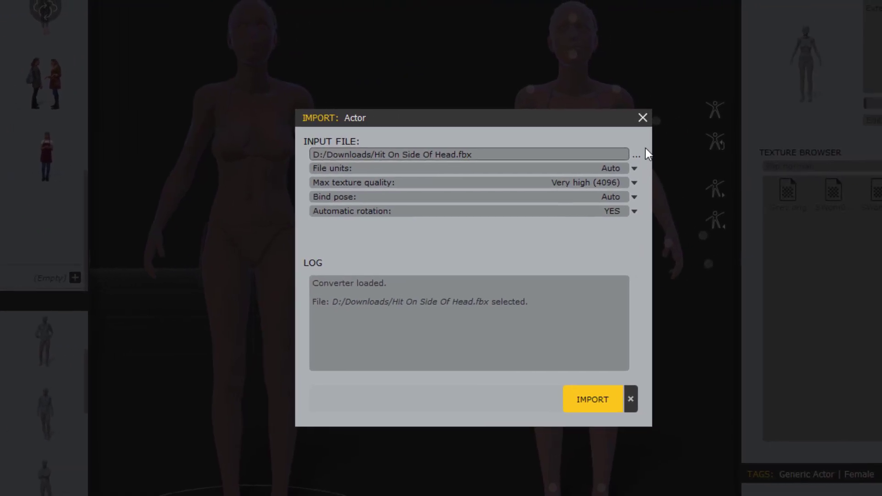
{"action": "left_click", "coordinate": [636, 156]}
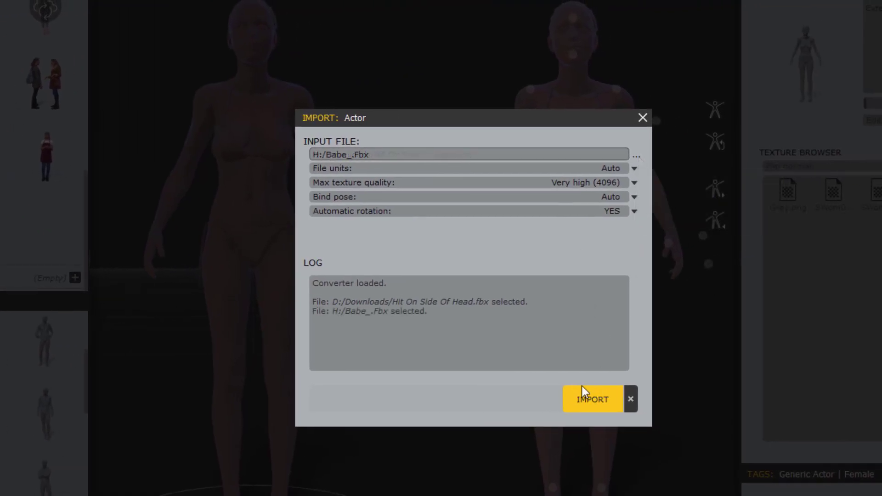
{"action": "left_click", "coordinate": [591, 404]}
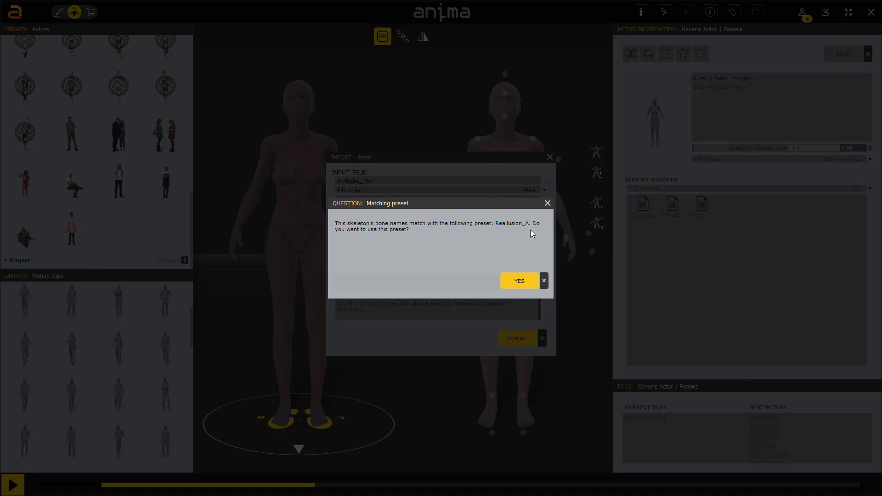
{"action": "left_click", "coordinate": [517, 281]}
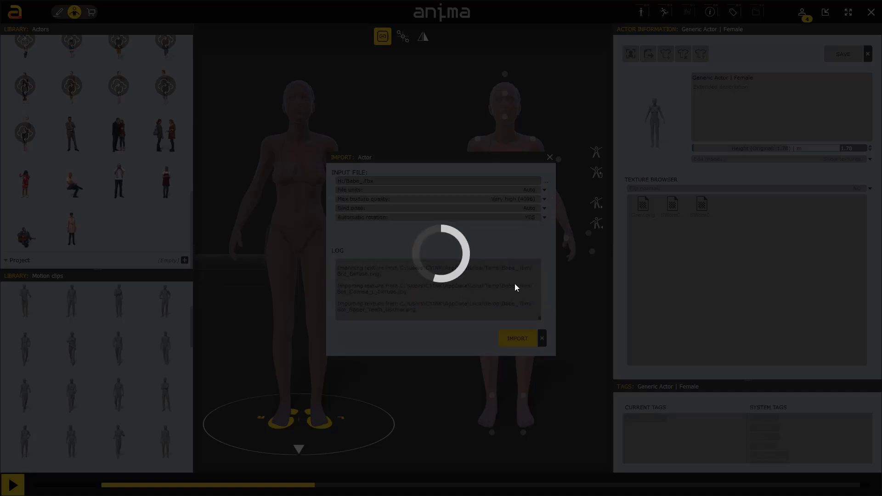
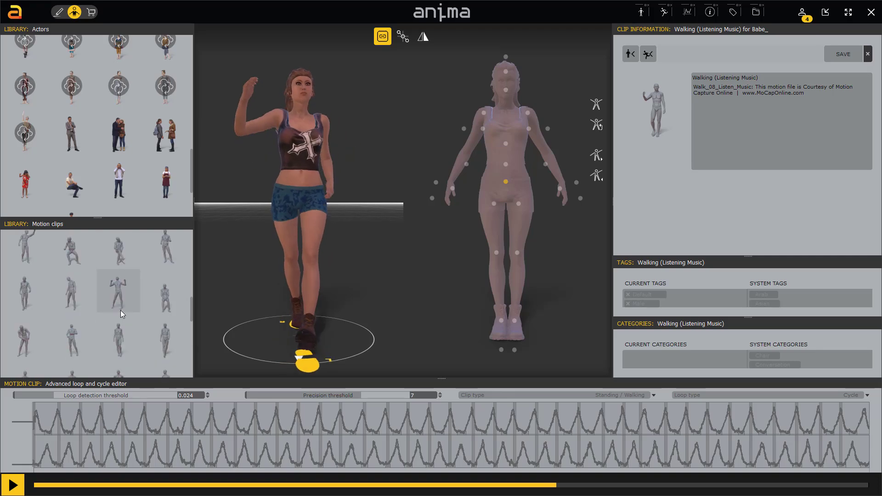
- Preview the Standing (Talking_04) motion clip on the imported actor and return to scene editing mode
{"action": "left_click", "coordinate": [121, 252]}
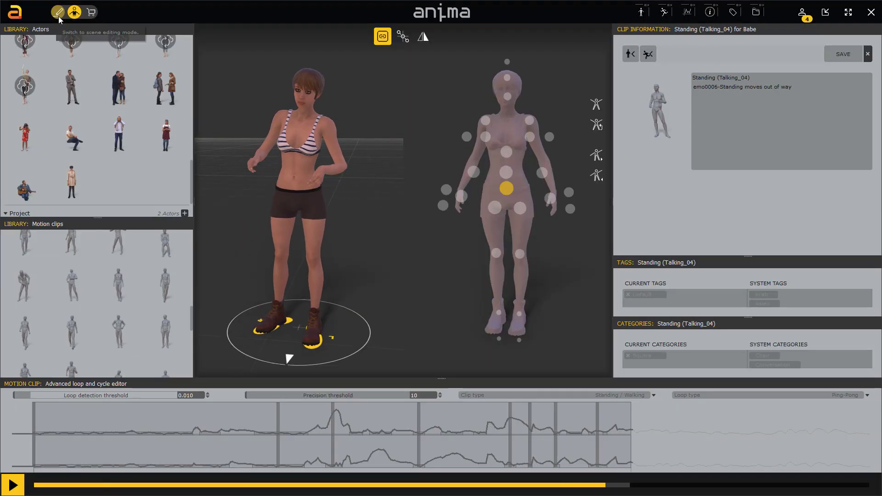
{"action": "left_click", "coordinate": [59, 13]}
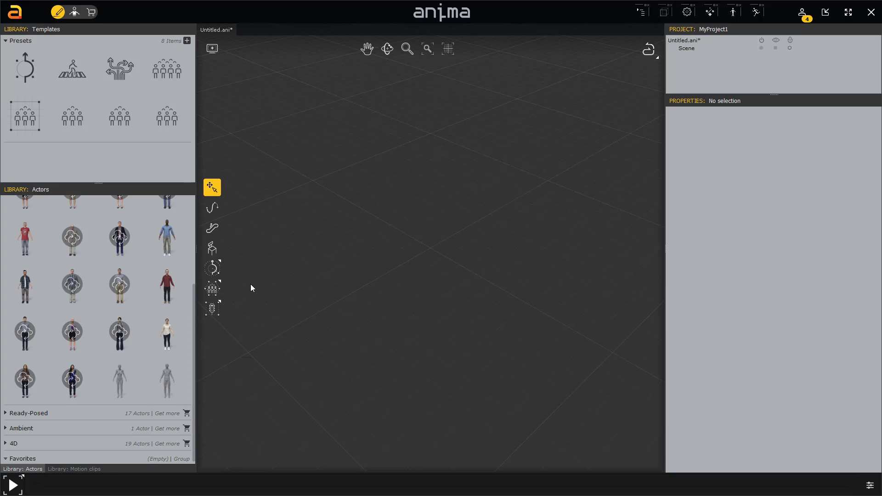
- Draw a straight two-point path about 26 m long across the ground and widen all its points to 1.39
{"action": "left_click", "coordinate": [211, 208]}
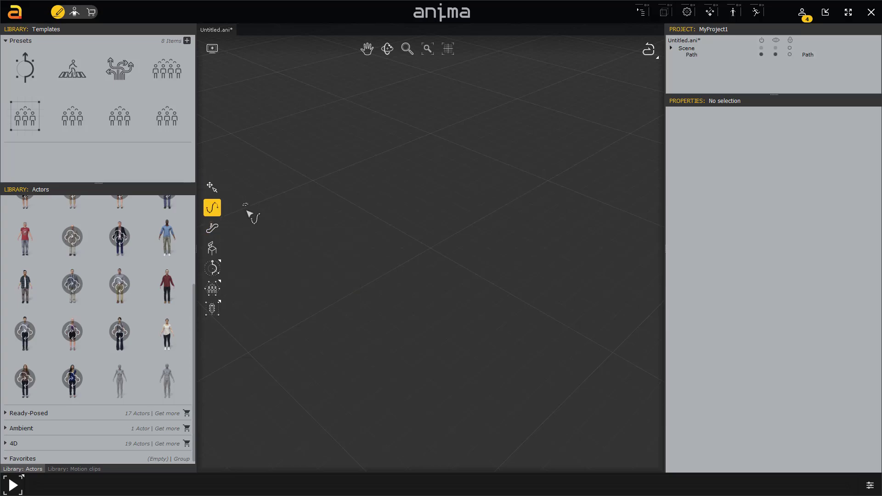
{"action": "left_click", "coordinate": [248, 353]}
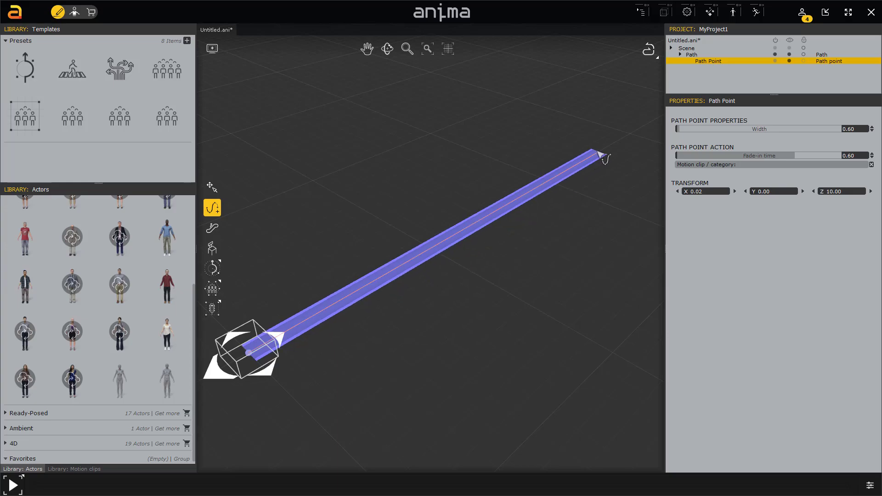
{"action": "left_click", "coordinate": [599, 153]}
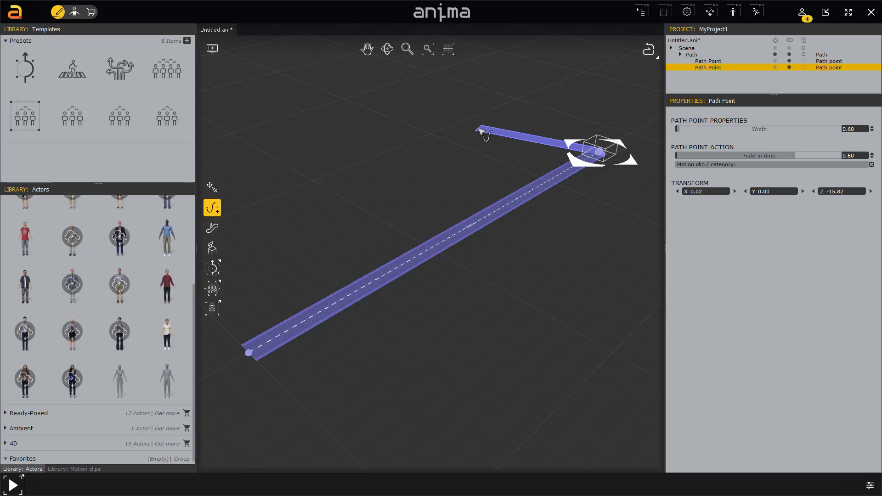
{"action": "key", "text": "Escape"}
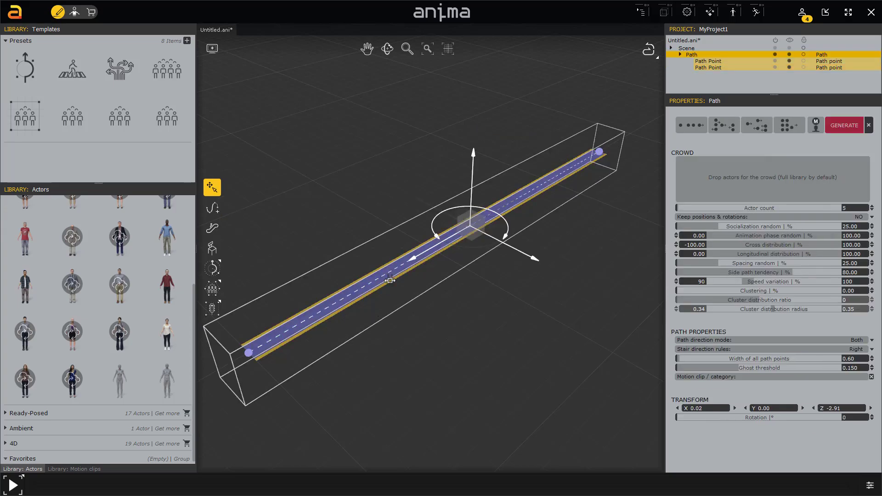
{"action": "scroll", "coordinate": [395, 284], "scroll_direction": "up", "scroll_amount": 5}
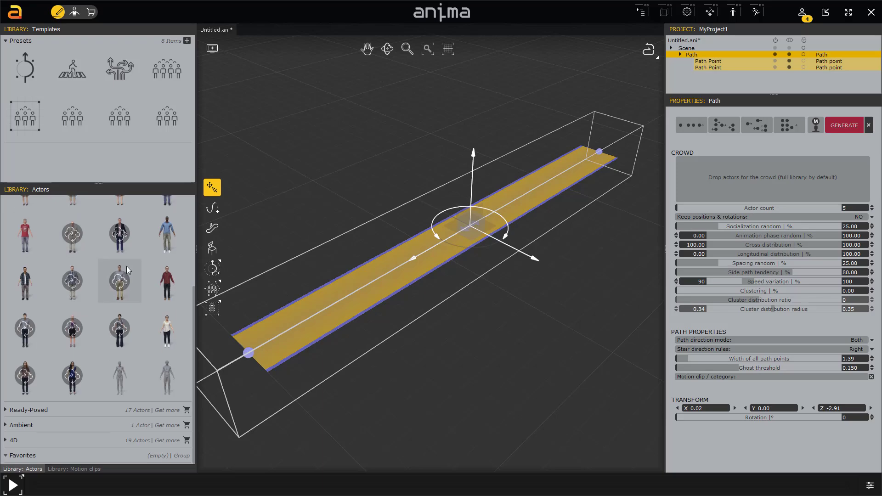
- Generate a crowd of 10 actors on the path from Babe and Babe_, using the distribution preset with 25% clustering
{"action": "scroll", "coordinate": [126, 266], "scroll_direction": "up", "scroll_amount": 3}
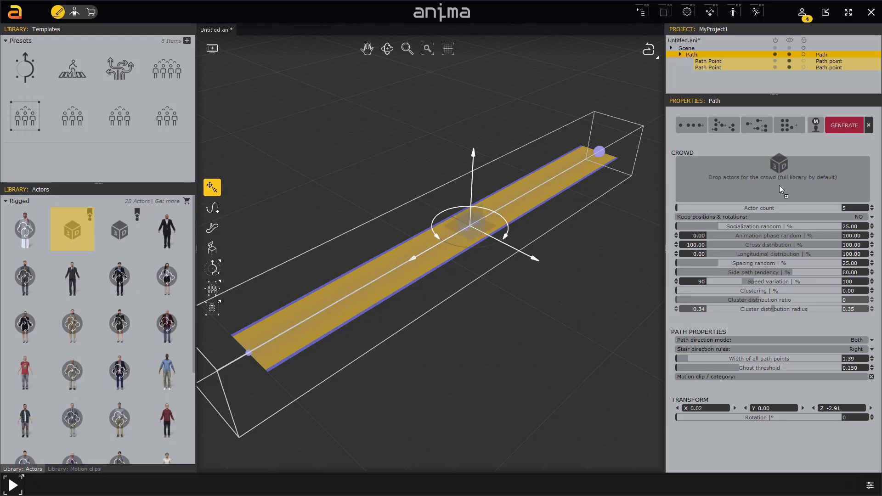
{"action": "left_click", "coordinate": [109, 246]}
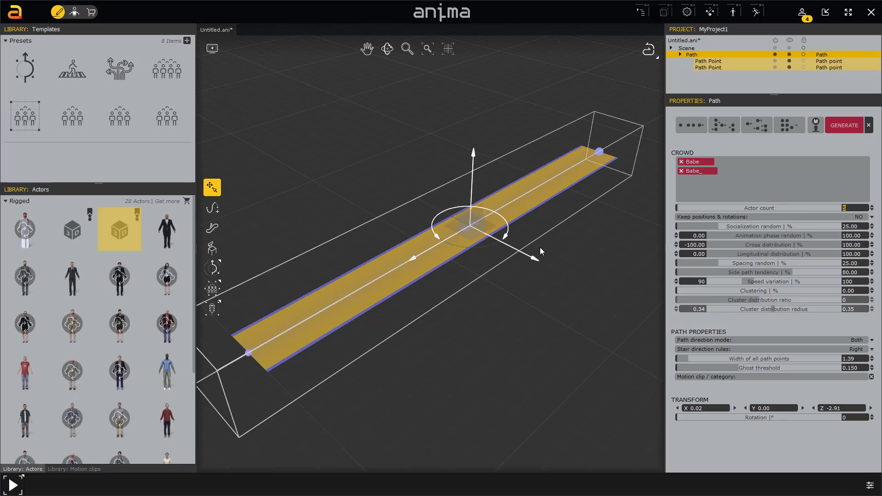
{"action": "left_click", "coordinate": [855, 208]}
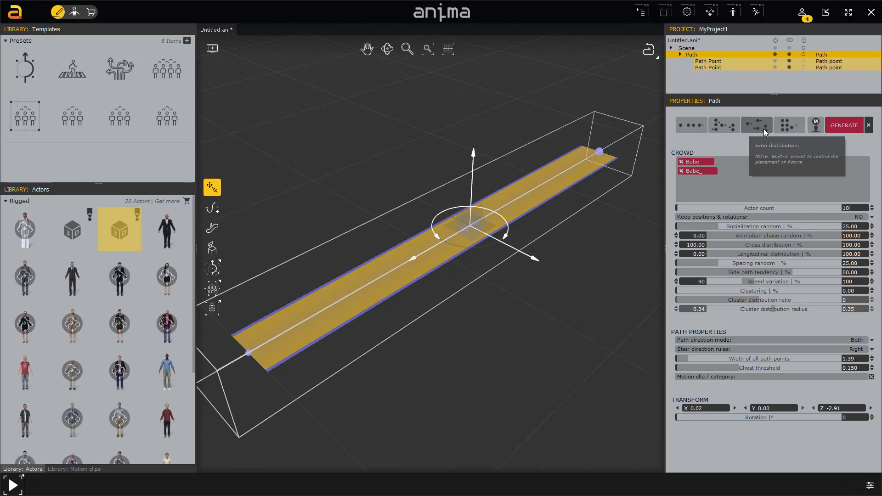
{"action": "left_click", "coordinate": [724, 127]}
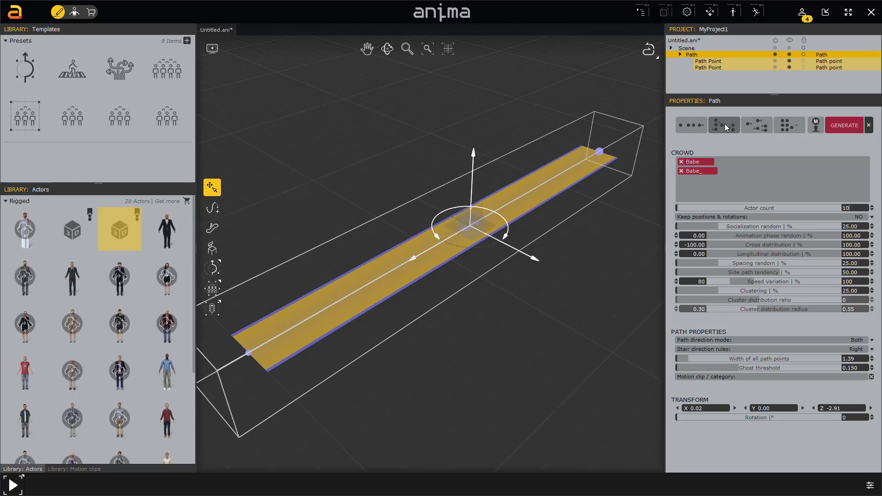
{"action": "left_click", "coordinate": [847, 127]}
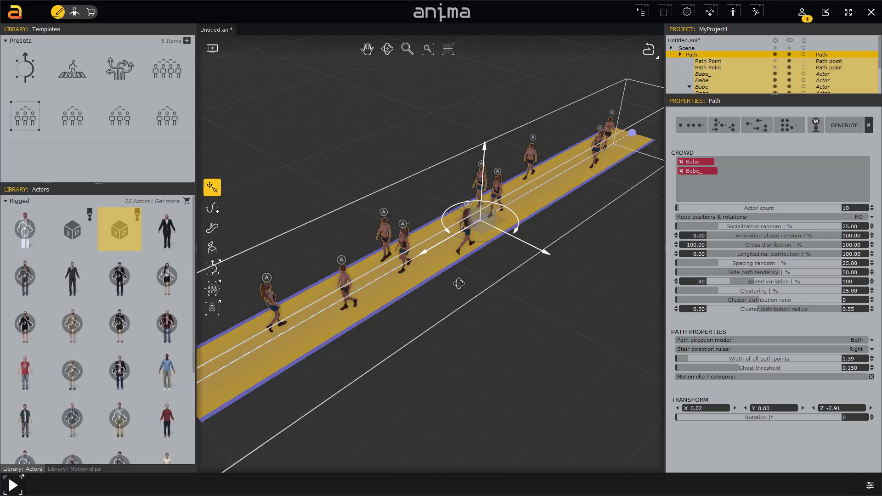
- Play the crowd simulation while looking along the path, and stop it partway
{"action": "middle_click_drag", "start_coordinate": [458, 282], "coordinate": [529, 239]}
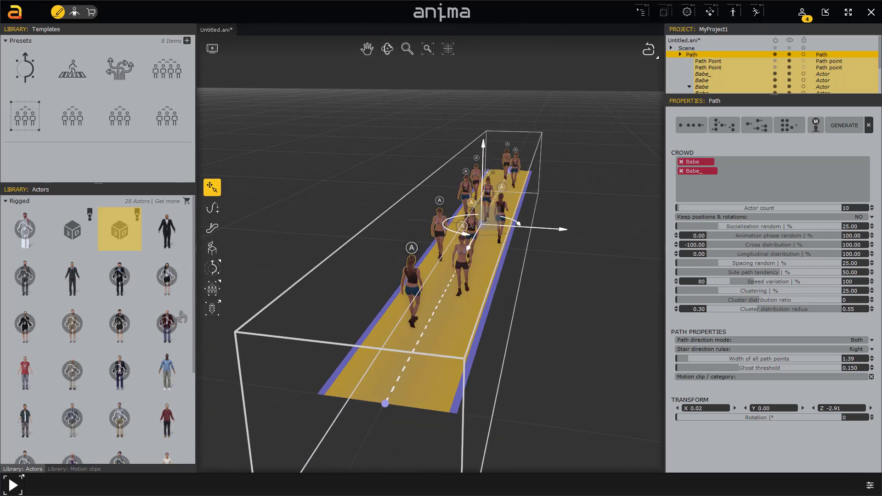
{"action": "left_click", "coordinate": [12, 484]}
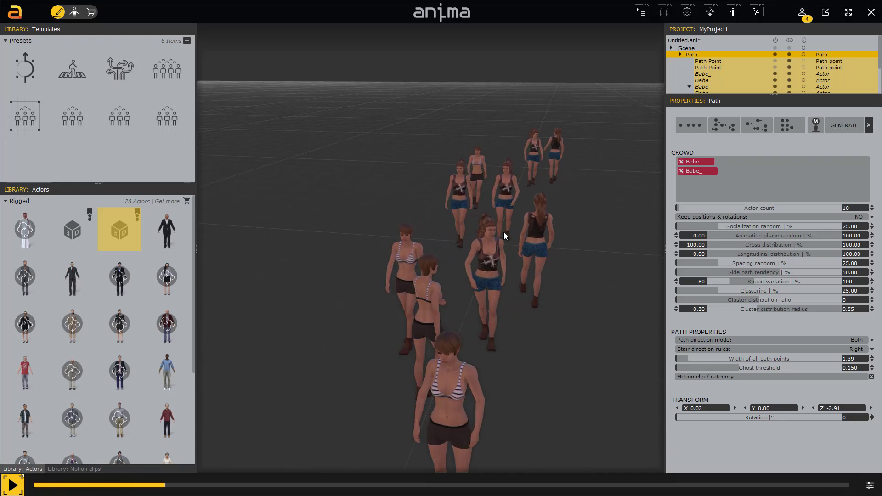
{"action": "key", "text": "space"}
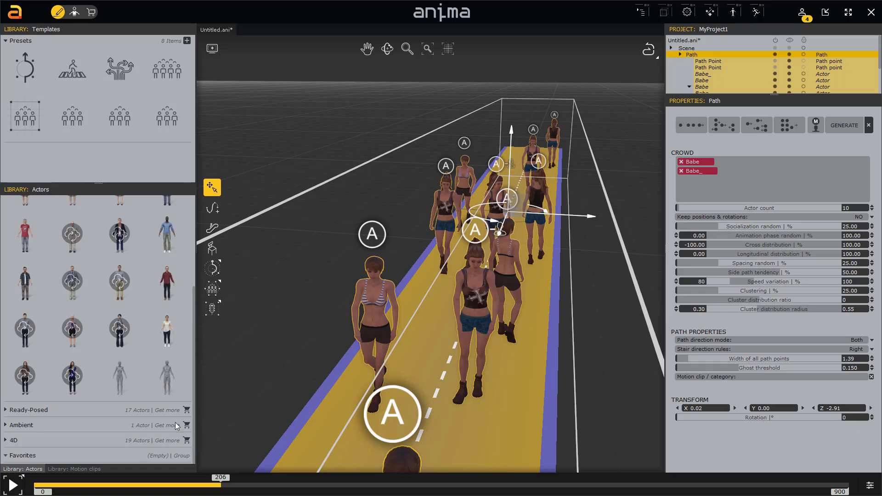
- Assign the Running (Female) motion clip from the Locomotion Run category to the whole path and play the result
{"action": "left_click", "coordinate": [75, 469]}
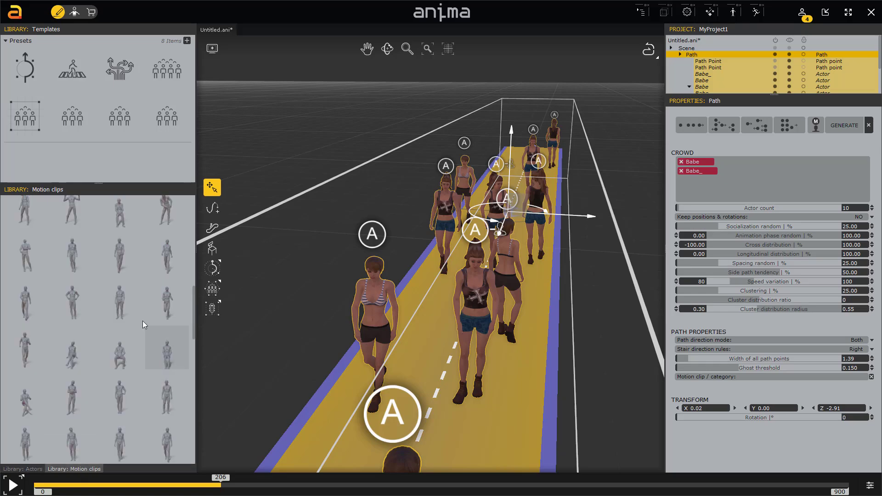
{"action": "scroll", "coordinate": [147, 287], "scroll_direction": "down", "scroll_amount": 5}
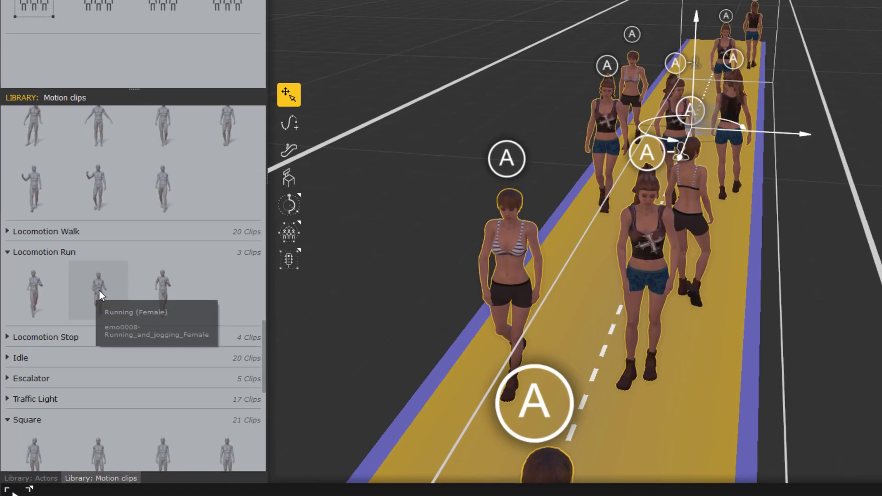
{"action": "left_click_drag", "start_coordinate": [98, 290], "coordinate": [776, 335]}
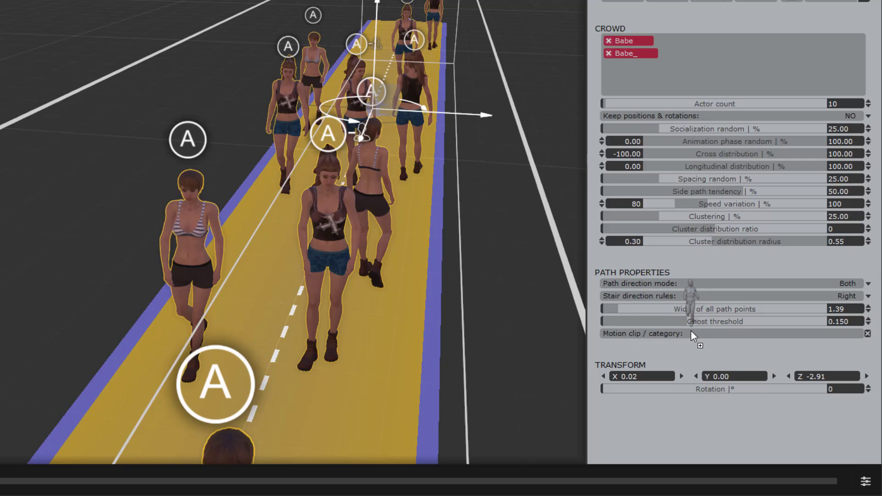
{"action": "left_click_drag", "start_coordinate": [691, 330], "coordinate": [698, 332]}
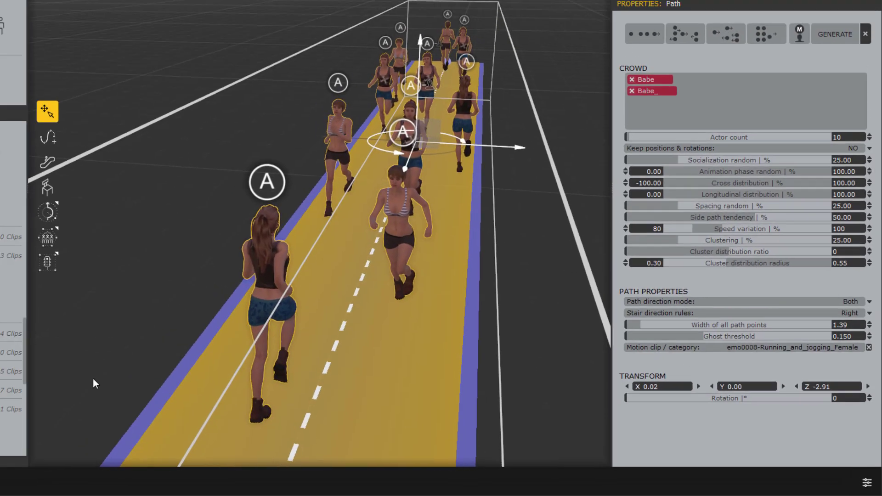
{"action": "key", "text": "space"}
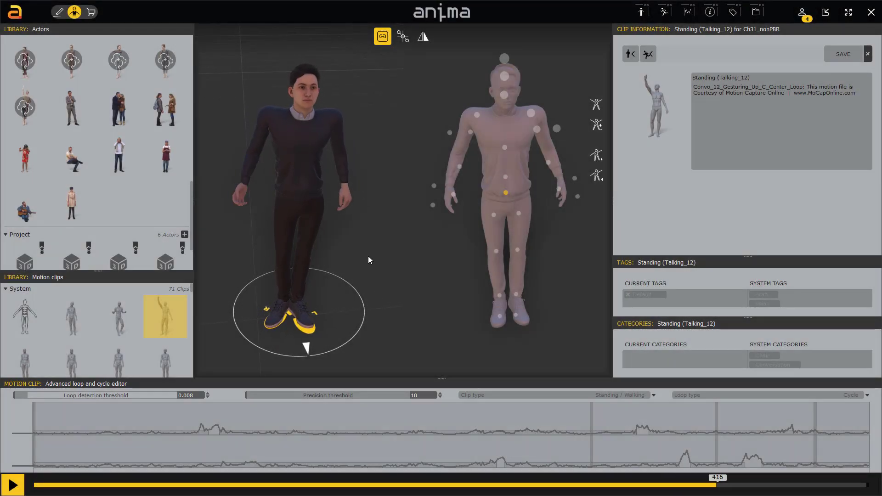
- Lower both shoulders of the Ch31_nonPBR actor in its reference pose, swing both arms outward and save the actor
{"action": "left_click_drag", "start_coordinate": [368, 260], "coordinate": [386, 337]}
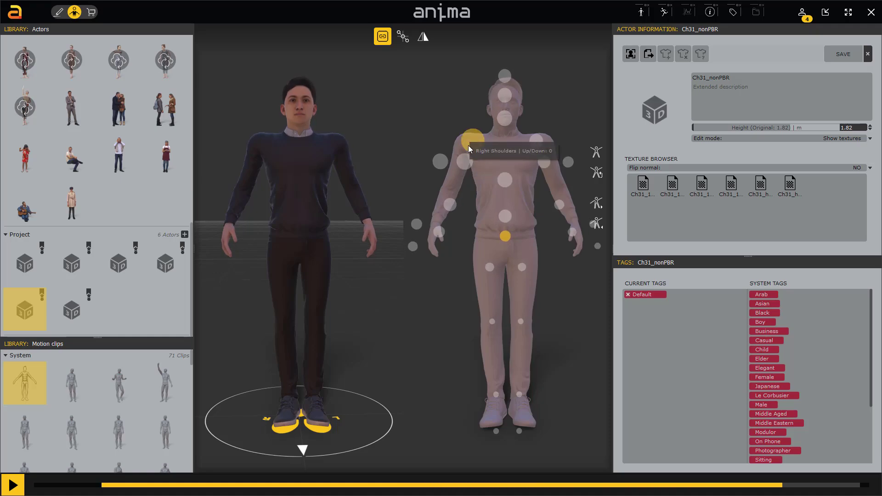
{"action": "left_click_drag", "start_coordinate": [472, 144], "coordinate": [386, 288]}
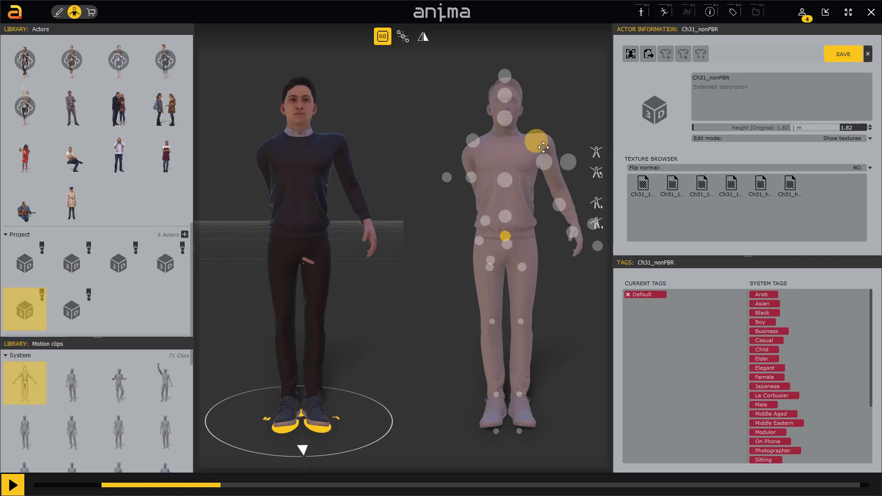
{"action": "left_click_drag", "start_coordinate": [543, 147], "coordinate": [574, 313]}
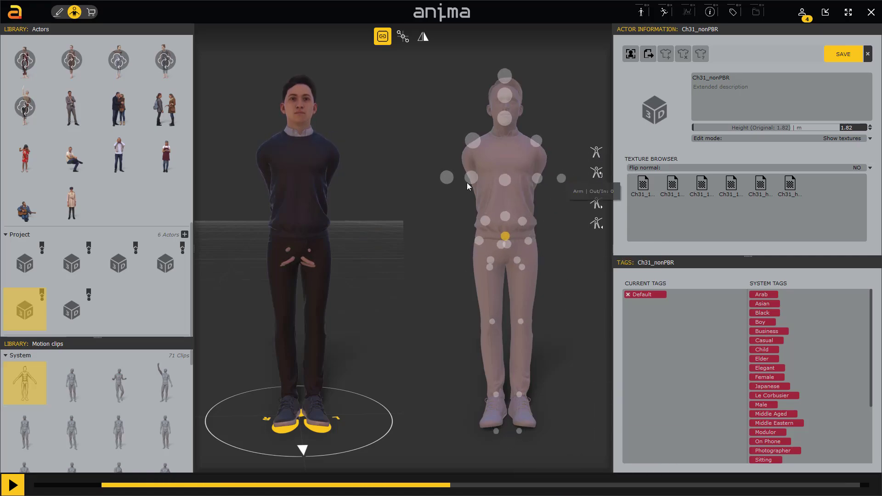
{"action": "left_click_drag", "start_coordinate": [561, 178], "coordinate": [688, 155]}
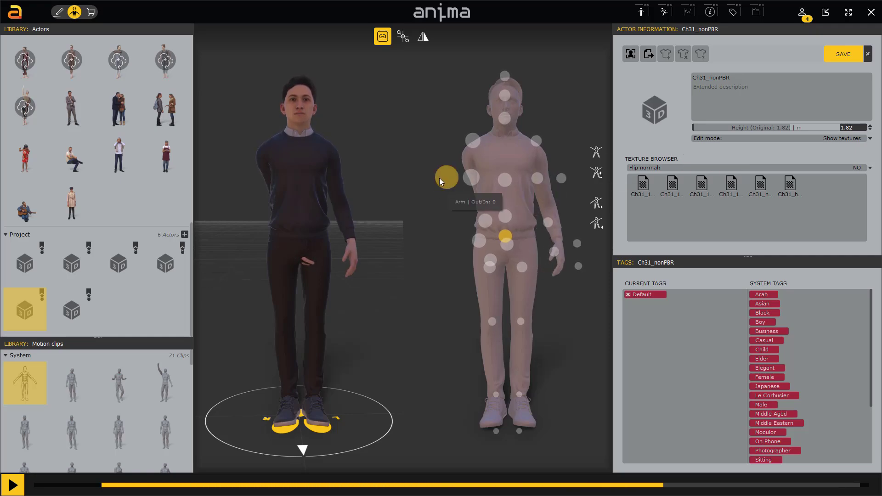
{"action": "left_click_drag", "start_coordinate": [442, 175], "coordinate": [287, 150]}
{"action": "left_click_drag", "start_coordinate": [399, 214], "coordinate": [397, 181]}
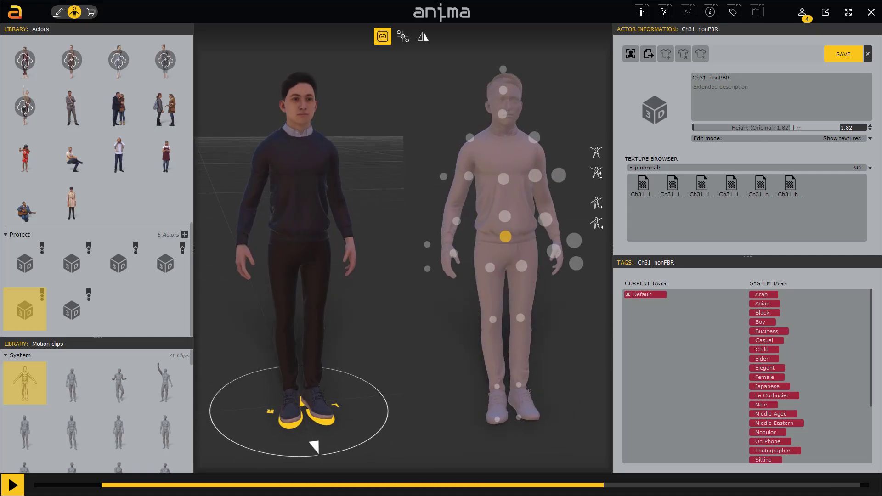
{"action": "left_click", "coordinate": [853, 57]}
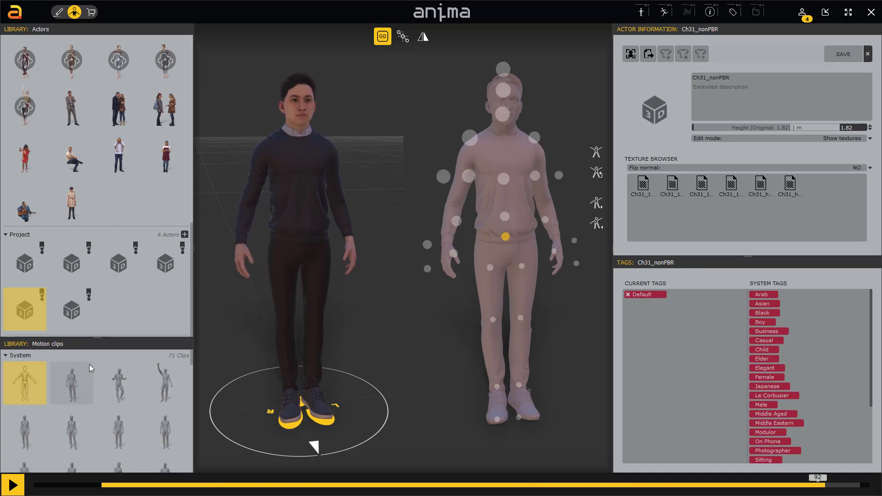
- Preview the Walking (Generic_03), Standing (Talking_03) and Standing (Talking_10) motion clips on the Ch31_nonPBR actor
{"action": "scroll", "coordinate": [103, 404], "scroll_direction": "down", "scroll_amount": 2}
{"action": "left_click", "coordinate": [120, 443]}
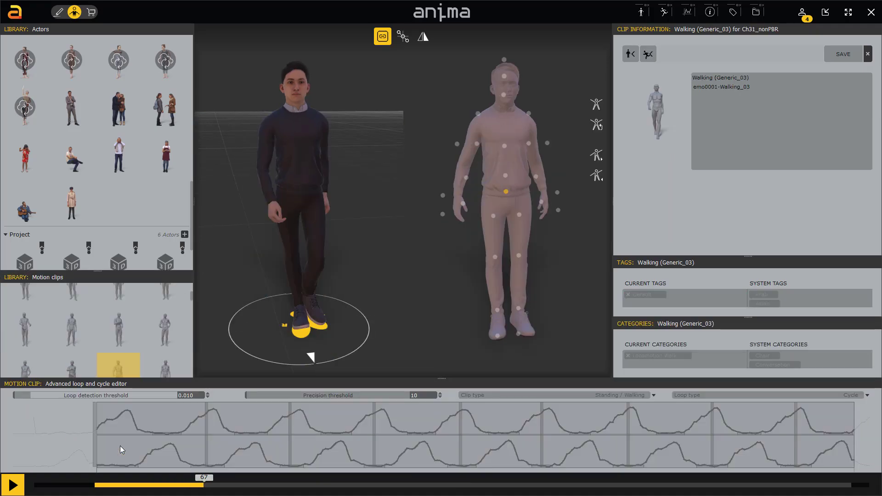
{"action": "left_click", "coordinate": [158, 323]}
{"action": "left_click", "coordinate": [118, 326]}
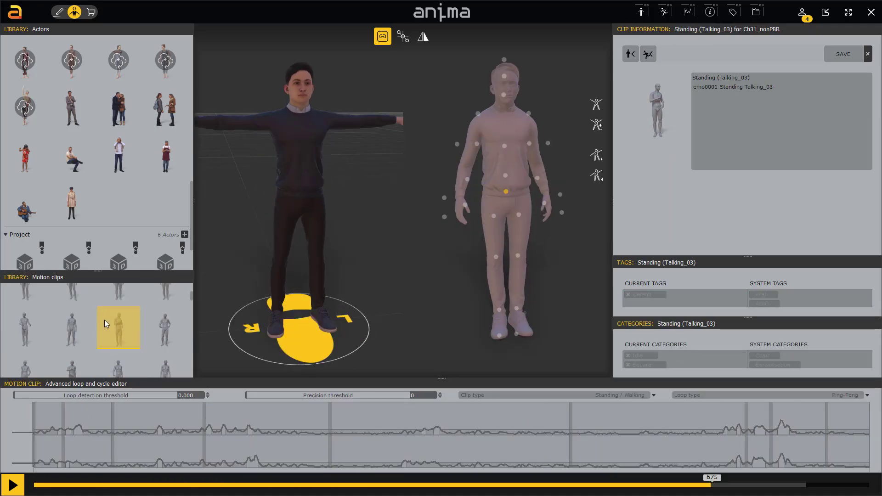
{"action": "scroll", "coordinate": [71, 328], "scroll_direction": "up", "scroll_amount": 2}
{"action": "left_click", "coordinate": [70, 327]}
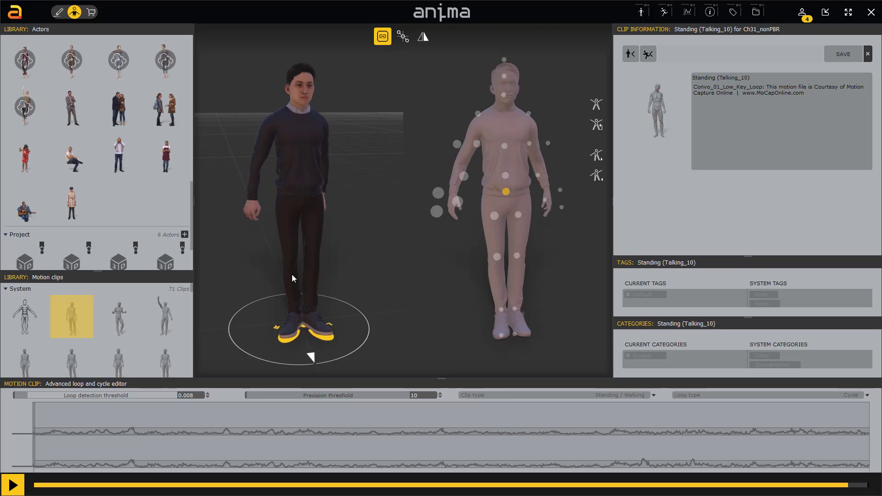
- Lower both shoulders of the Ch22_nonPBR project actor in its reference pose and swing both arms outward
{"action": "scroll", "coordinate": [159, 230], "scroll_direction": "down", "scroll_amount": 2}
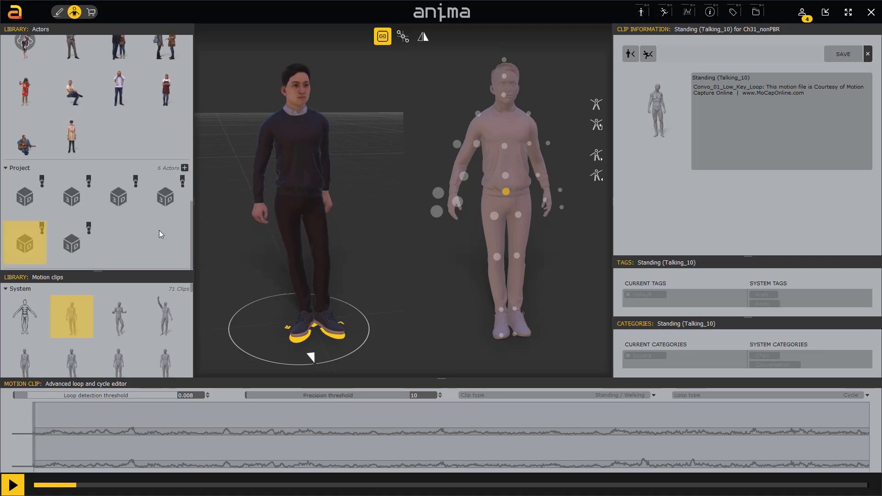
{"action": "left_click", "coordinate": [158, 201]}
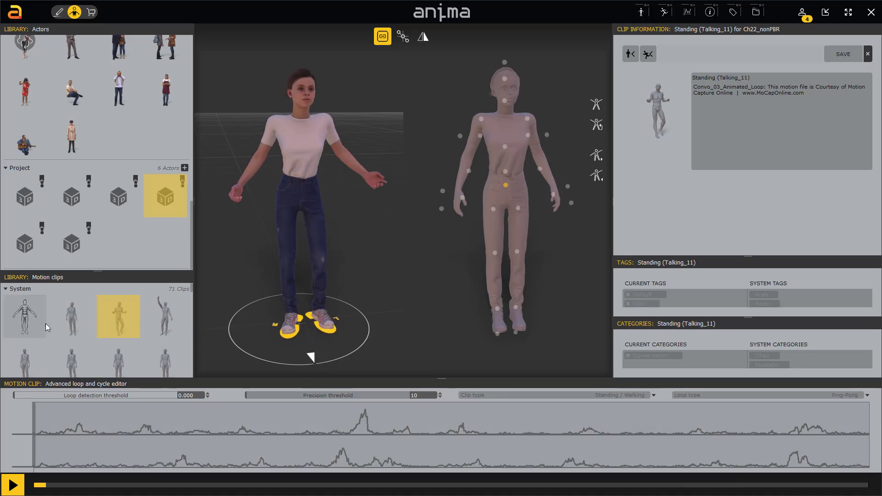
{"action": "left_click", "coordinate": [27, 321]}
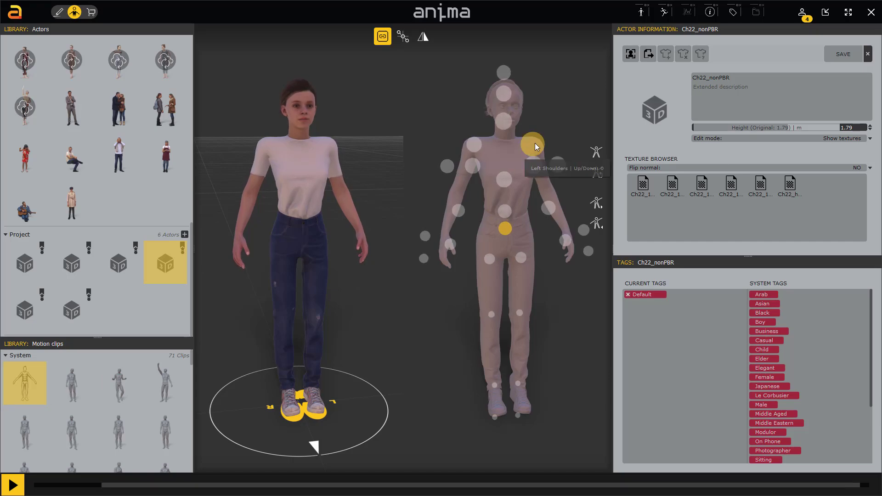
{"action": "left_click_drag", "start_coordinate": [542, 142], "coordinate": [540, 368]}
{"action": "left_click_drag", "start_coordinate": [405, 204], "coordinate": [404, 201]}
{"action": "left_click_drag", "start_coordinate": [448, 175], "coordinate": [372, 179]}
{"action": "left_click_drag", "start_coordinate": [556, 173], "coordinate": [599, 172]}
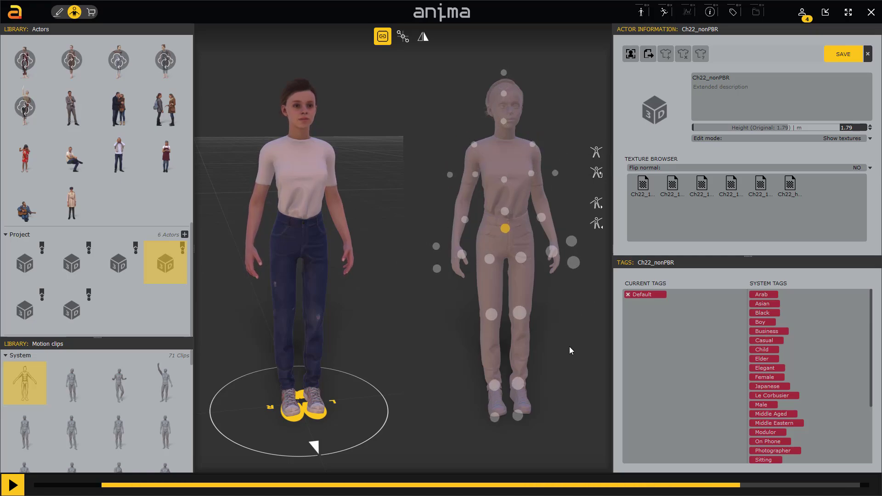
{"action": "mouse_move", "coordinate": [568, 350]}
{"action": "middle_mouse_down"}
{"action": "mouse_move", "coordinate": [605, 339]}
{"action": "mouse_move", "coordinate": [553, 350]}
{"action": "mouse_move", "coordinate": [681, 366]}
{"action": "mouse_move", "coordinate": [527, 360]}
{"action": "mouse_move", "coordinate": [665, 362]}
{"action": "mouse_move", "coordinate": [574, 358]}
{"action": "middle_mouse_up"}
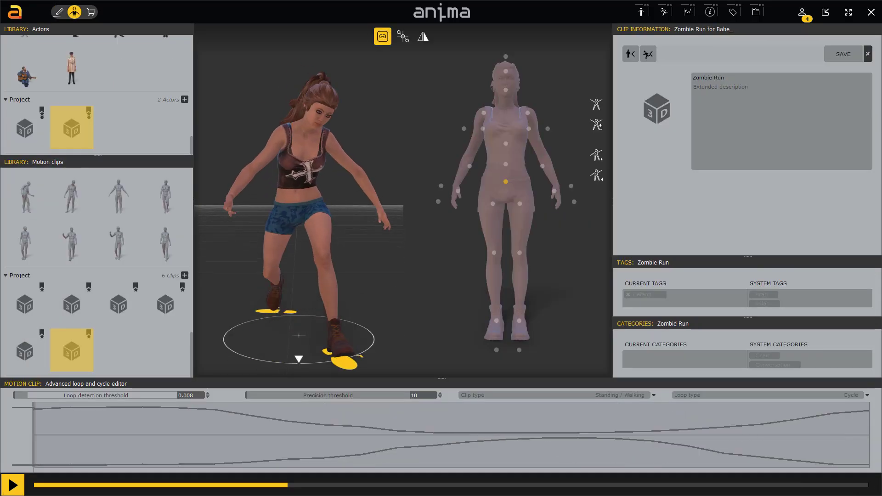
- Preview the project motion clips on the Babe_ actor, including Zombie Run and Run Forward
{"action": "left_click", "coordinate": [166, 303]}
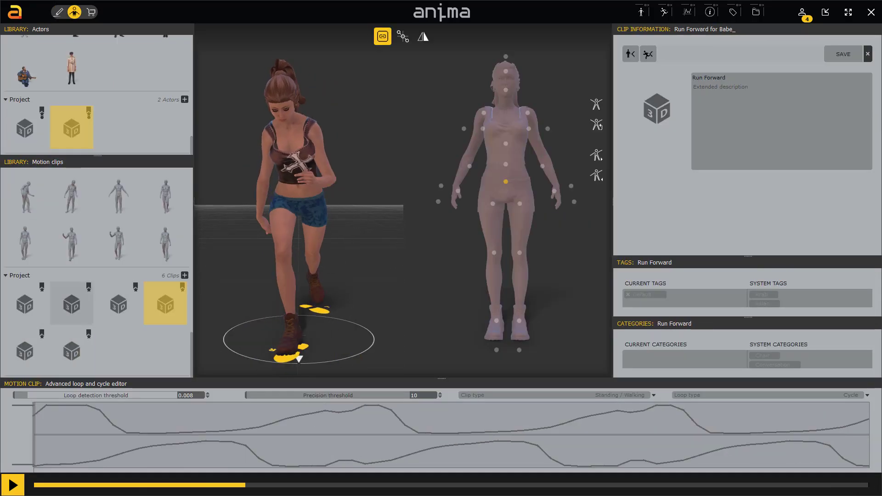
{"action": "left_click", "coordinate": [24, 303]}
{"action": "left_click", "coordinate": [25, 352]}
{"action": "left_click", "coordinate": [71, 351]}
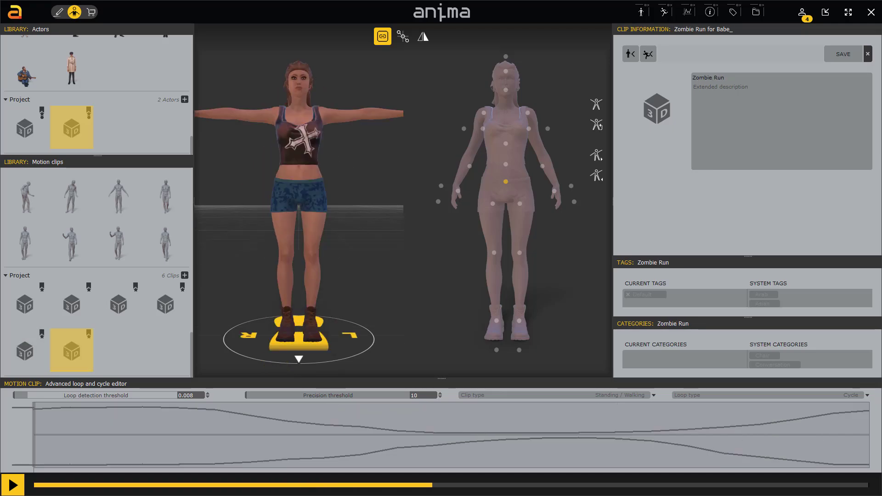
{"action": "left_click", "coordinate": [165, 303]}
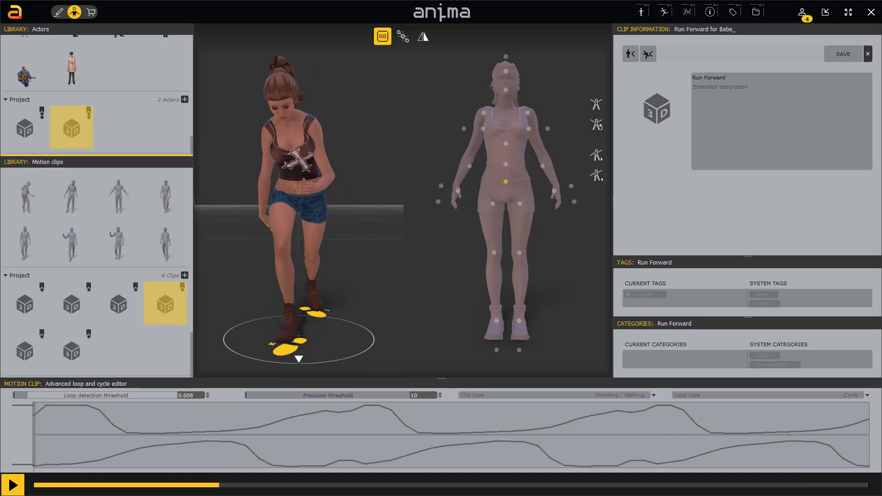
- Preview the Walking (Generic_10), Run Forward, Rifle Run and Rifle Run (1) motion clips on the Babe_ actor
{"action": "mouse_move", "coordinate": [96, 155]}
{"action": "left_mouse_down"}
{"action": "mouse_move", "coordinate": [96, 211]}
{"action": "mouse_move", "coordinate": [96, 159]}
{"action": "left_mouse_up"}
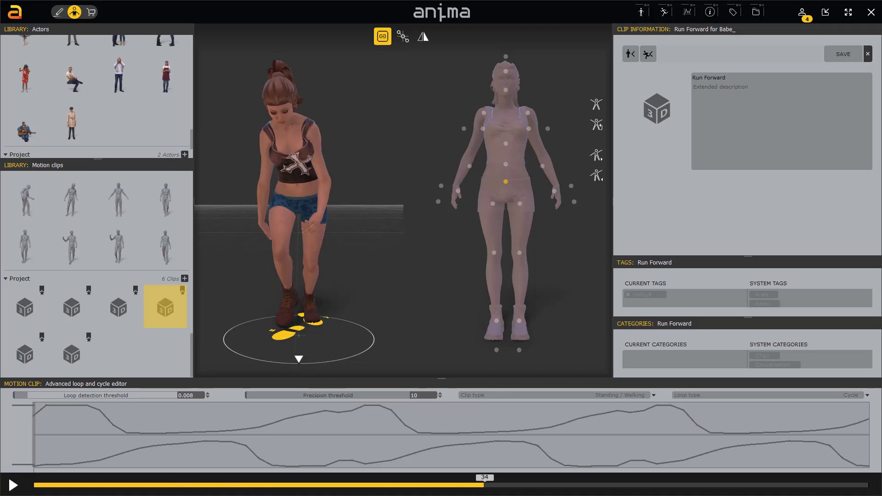
{"action": "left_click", "coordinate": [25, 244]}
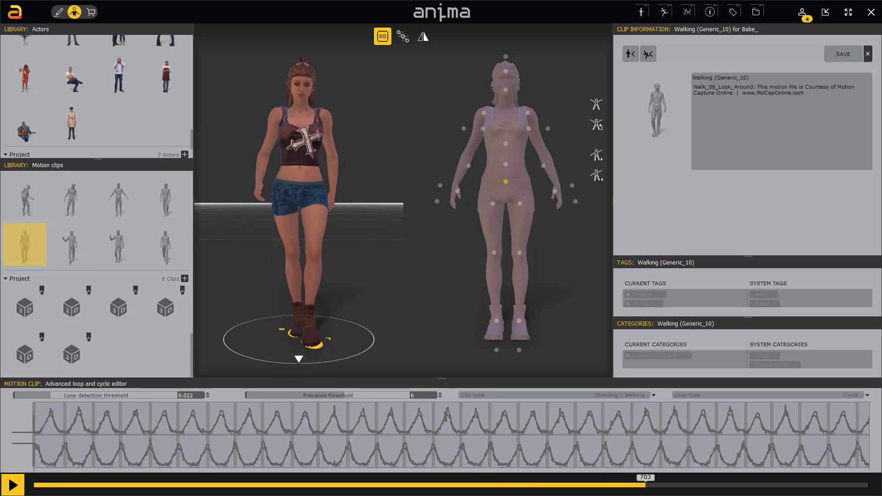
{"action": "scroll", "coordinate": [96, 92], "scroll_direction": "up", "scroll_amount": 5}
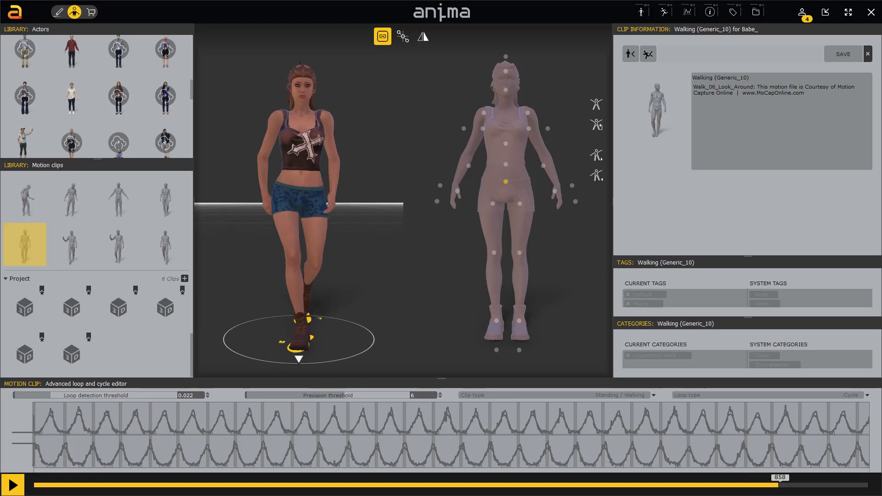
{"action": "left_click", "coordinate": [165, 307]}
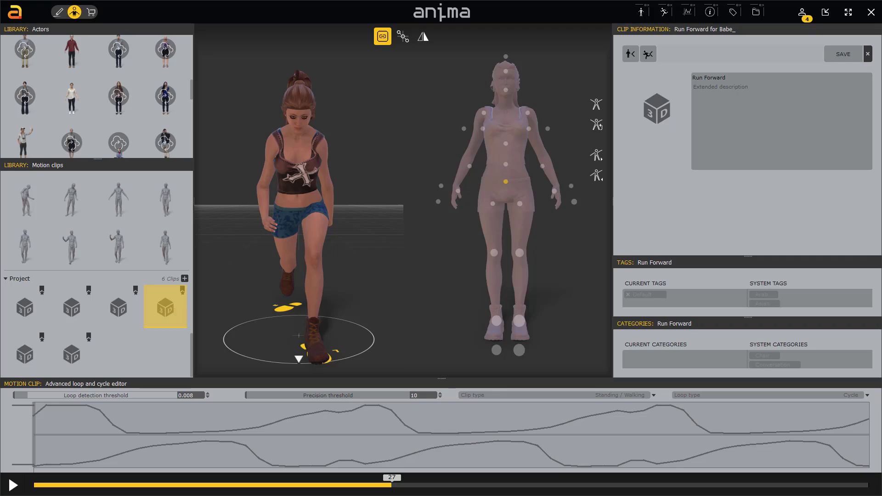
{"action": "left_click", "coordinate": [119, 307]}
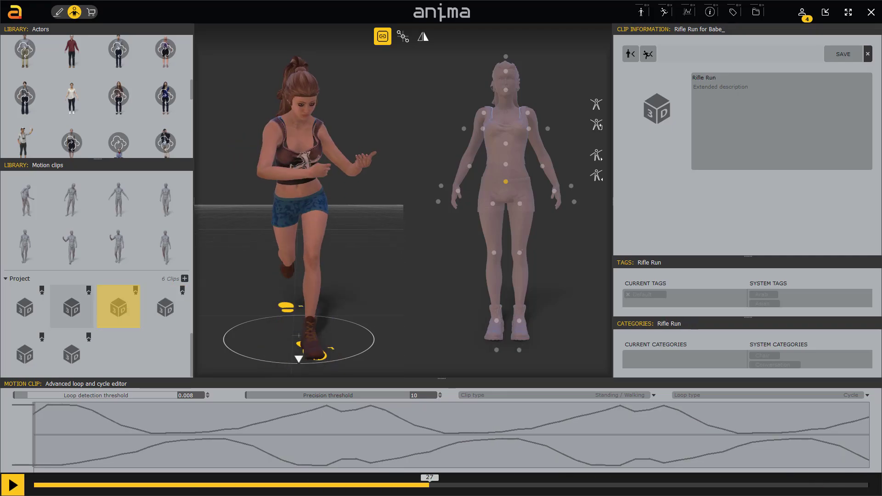
{"action": "left_click", "coordinate": [71, 307]}
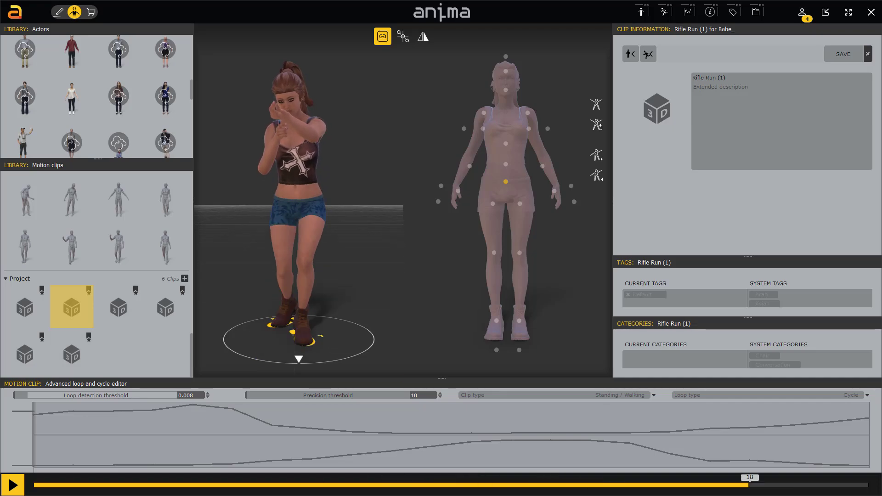
{"action": "scroll", "coordinate": [118, 142], "scroll_direction": "up", "scroll_amount": 3}
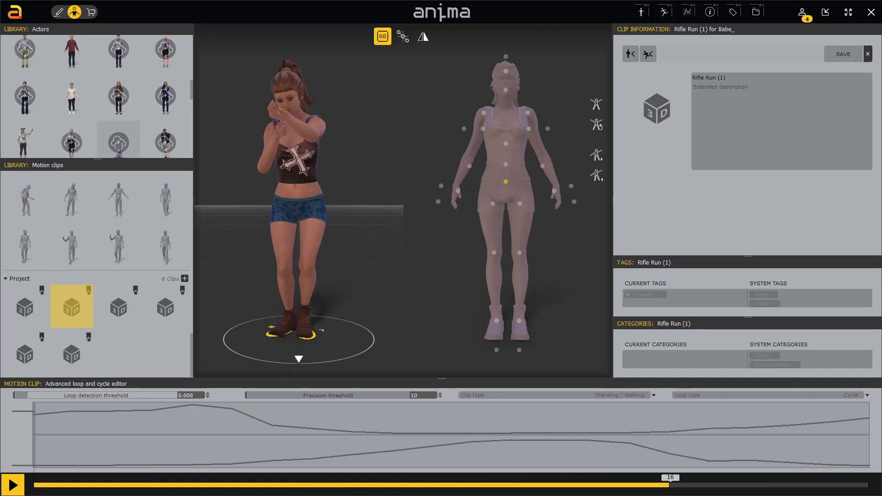
{"action": "scroll", "coordinate": [118, 142], "scroll_direction": "up", "scroll_amount": 5}
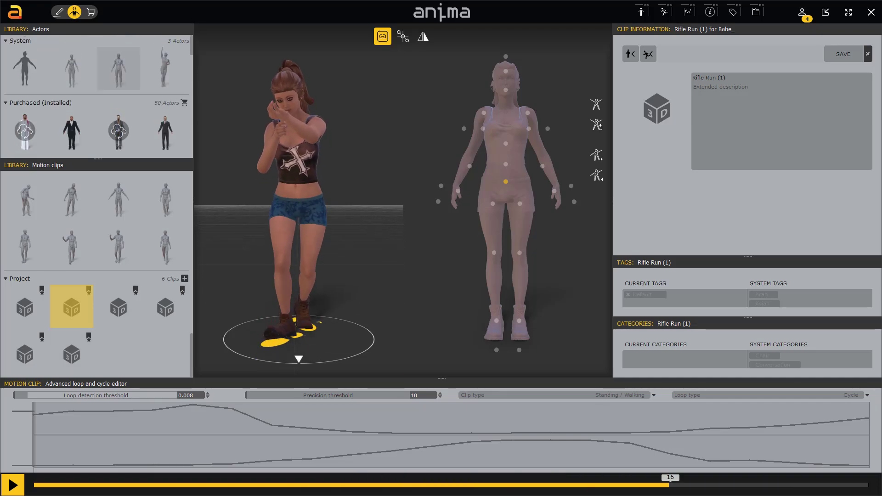